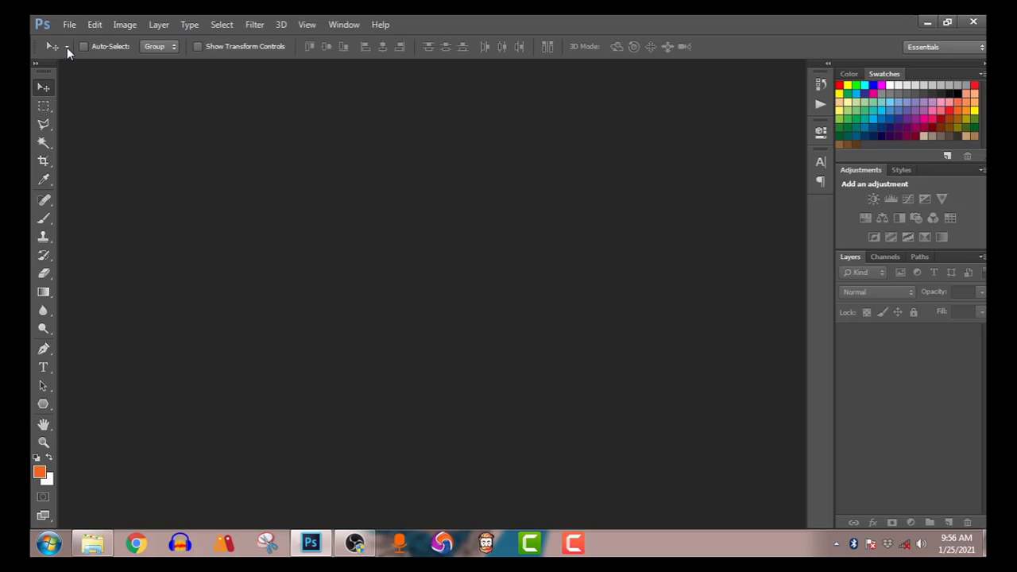
Create a 4500 × 5400 pixel RGB document at 300 pixels/inch with a white background and fit it on screen
{"action": "left_click", "coordinate": [69, 26]}
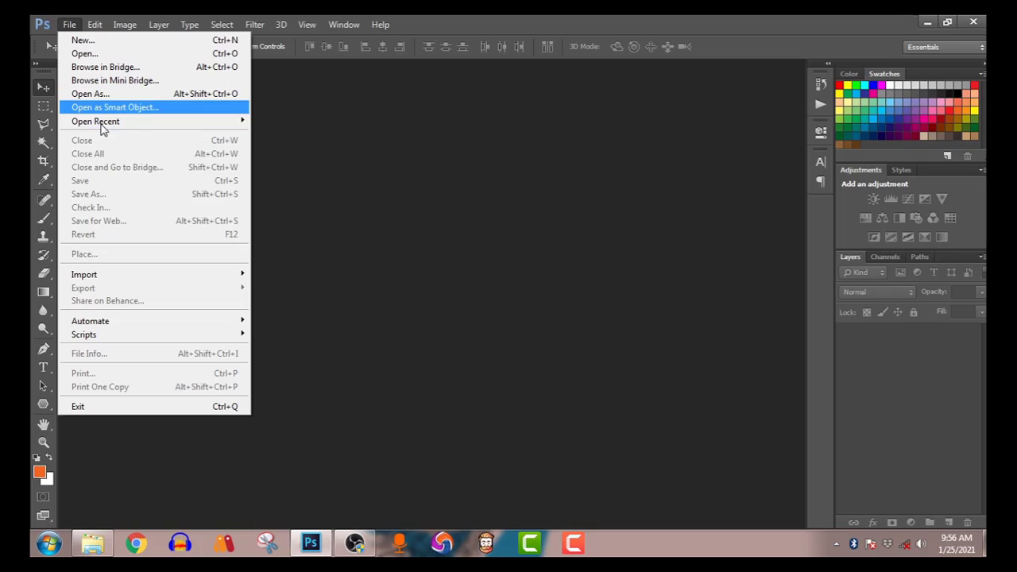
{"action": "left_click", "coordinate": [99, 42]}
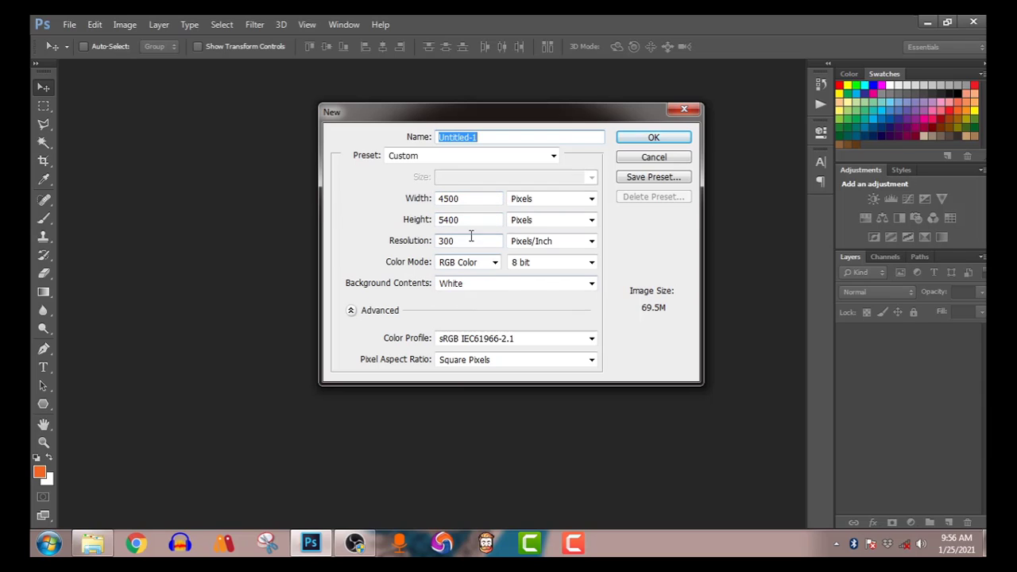
{"action": "left_click", "coordinate": [632, 136]}
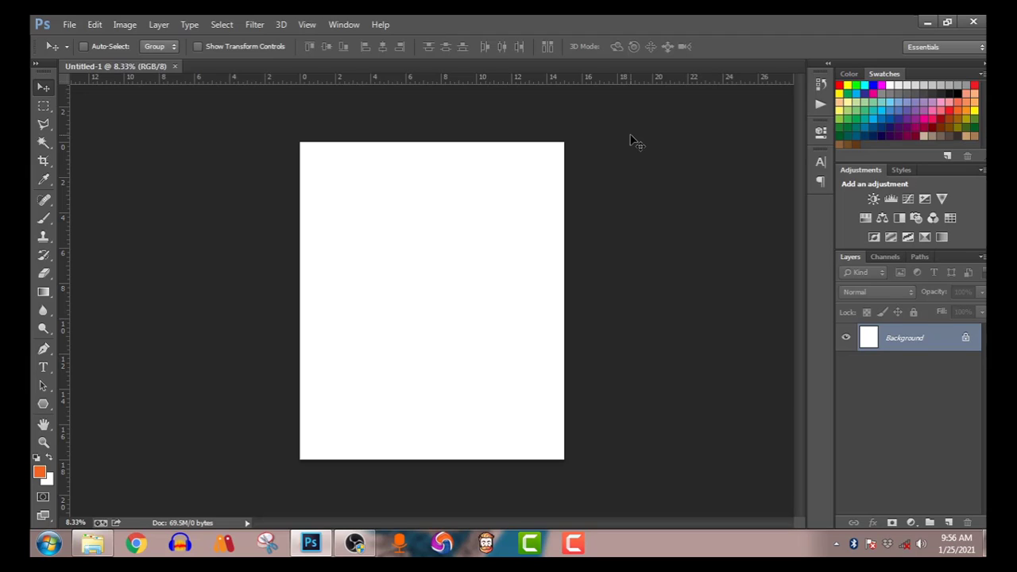
{"action": "key", "text": "ctrl+plus"}
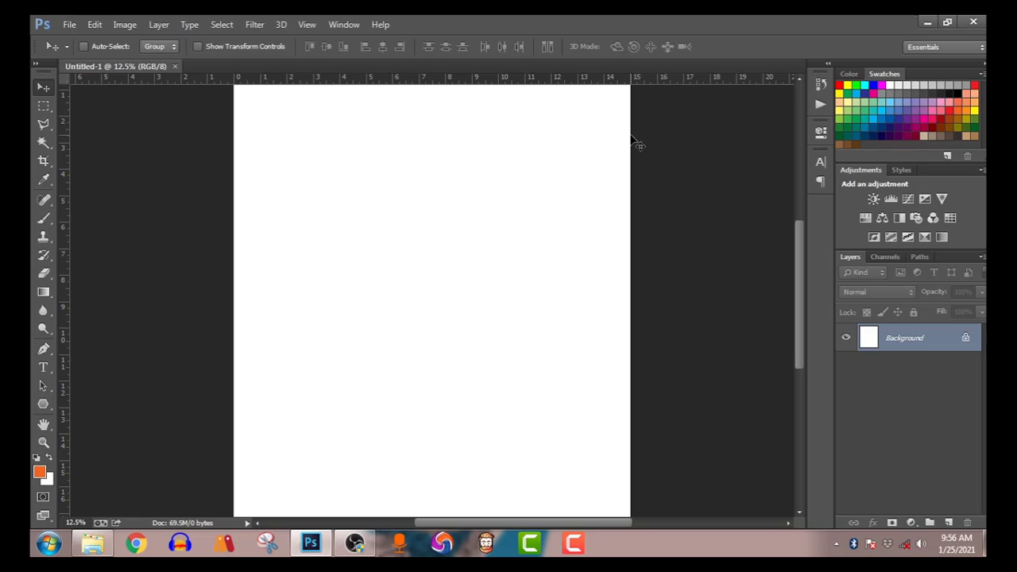
{"action": "key", "text": "ctrl+0"}
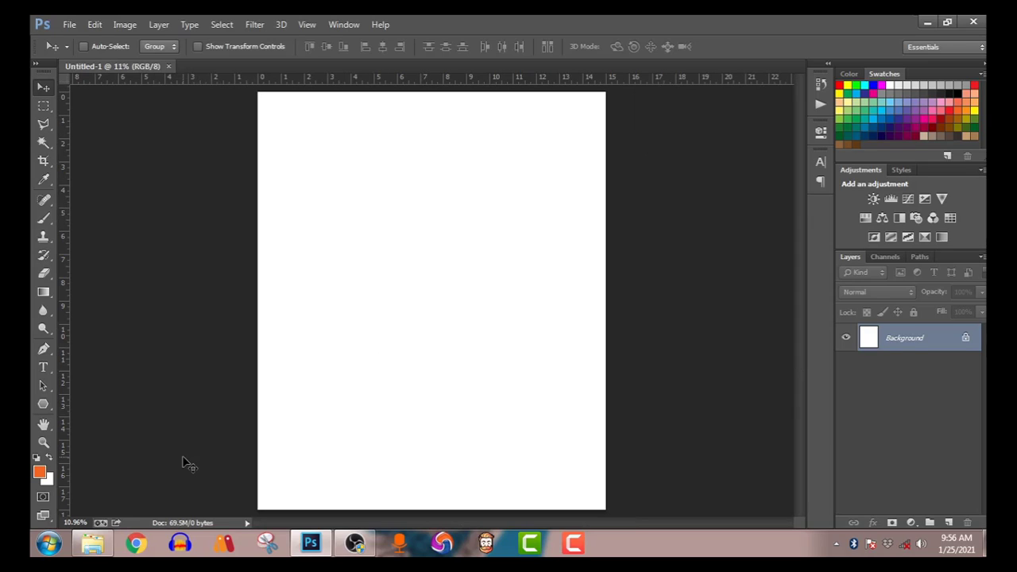
Add the text "happiness" in orange on the upper part of the canvas at 72 pt
{"action": "left_click", "coordinate": [43, 369]}
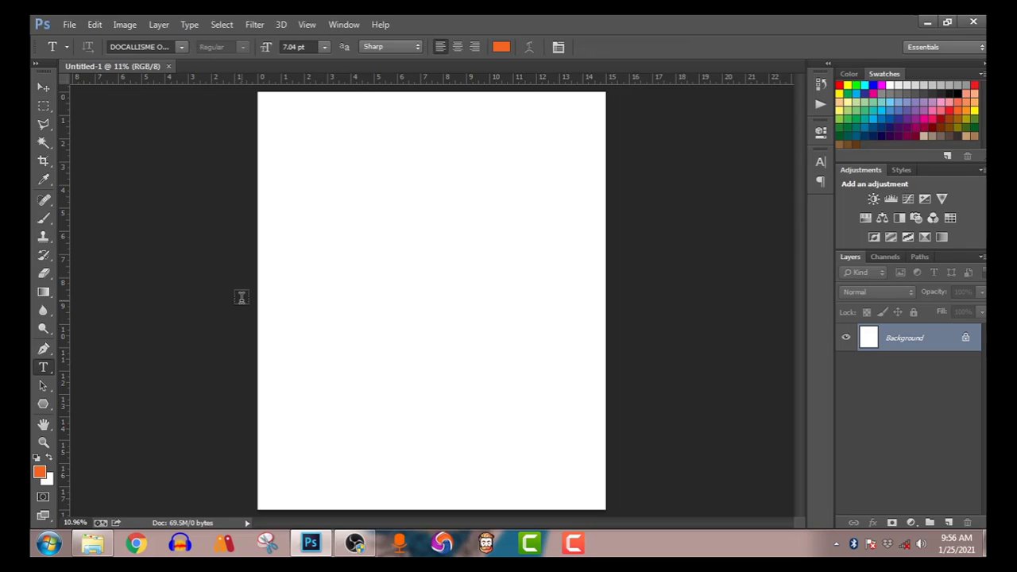
{"action": "left_click", "coordinate": [311, 215]}
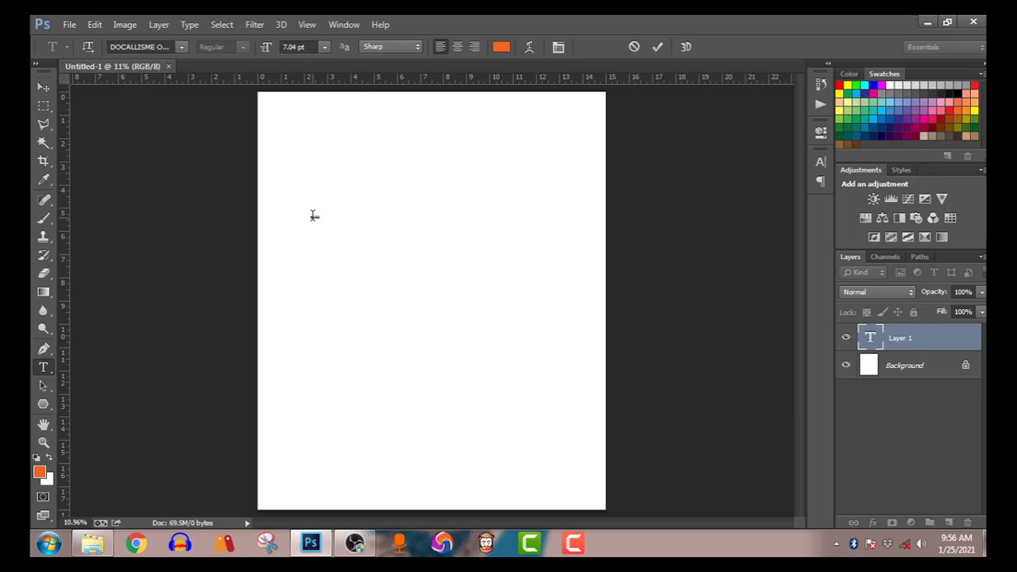
{"action": "key", "text": "ctrl+a"}
{"action": "key", "text": "BackSpace"}
{"action": "left_click", "coordinate": [324, 47]}
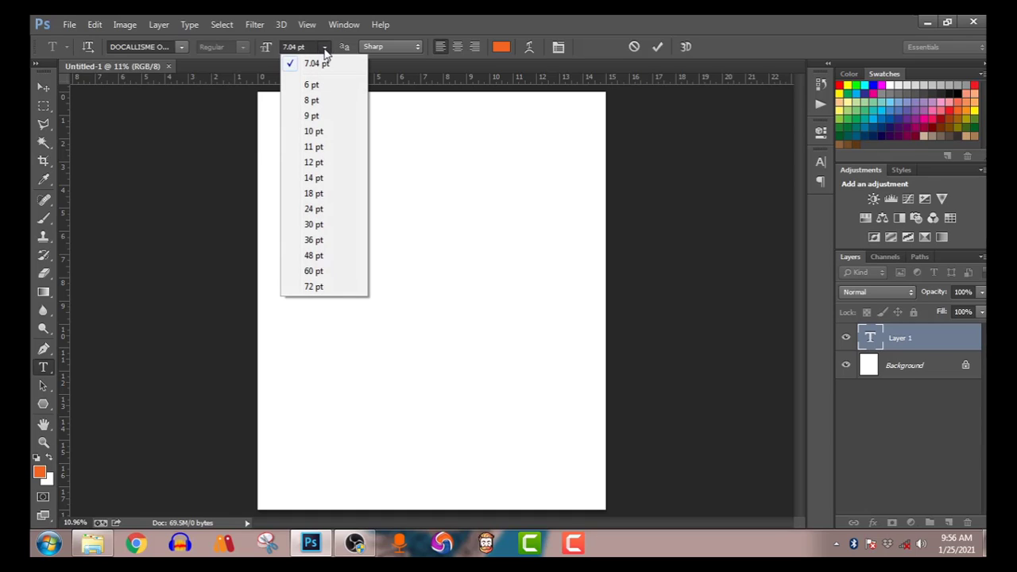
{"action": "left_click", "coordinate": [328, 289]}
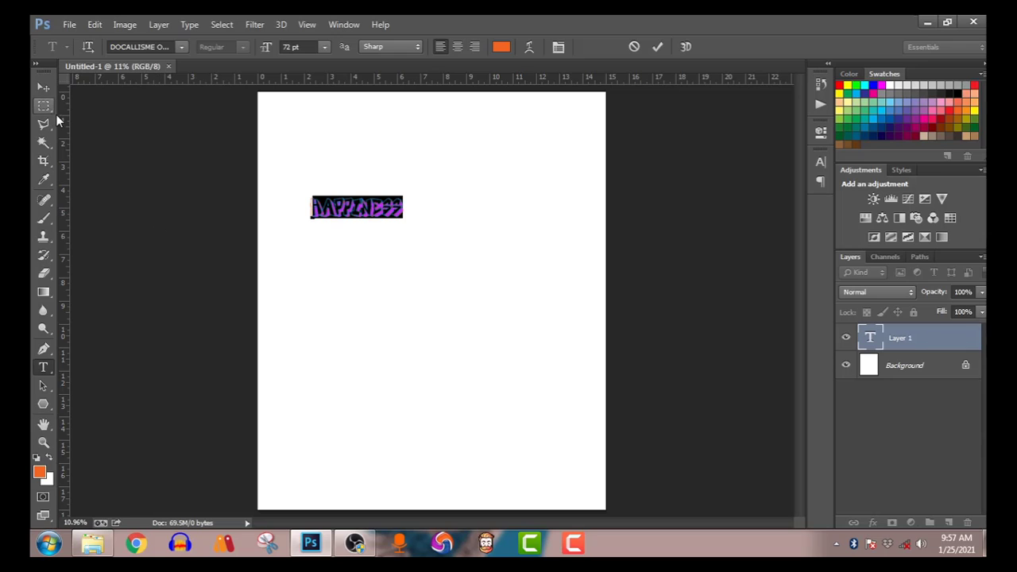
{"action": "left_click", "coordinate": [45, 89]}
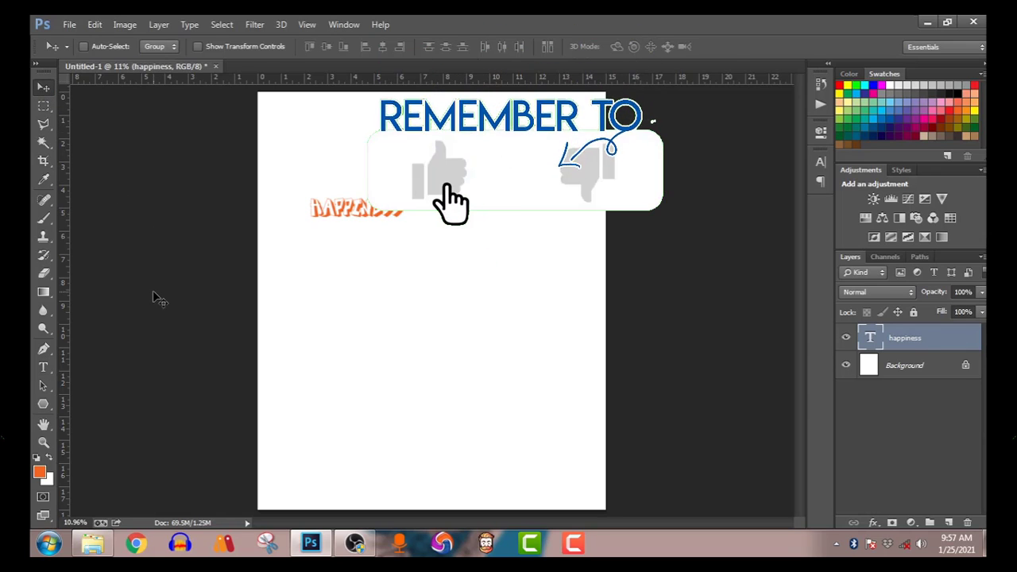
Scale the HAPPINESS text proportionally to about 328% and centre it horizontally in the upper part of the canvas
{"action": "key", "text": "ctrl+t"}
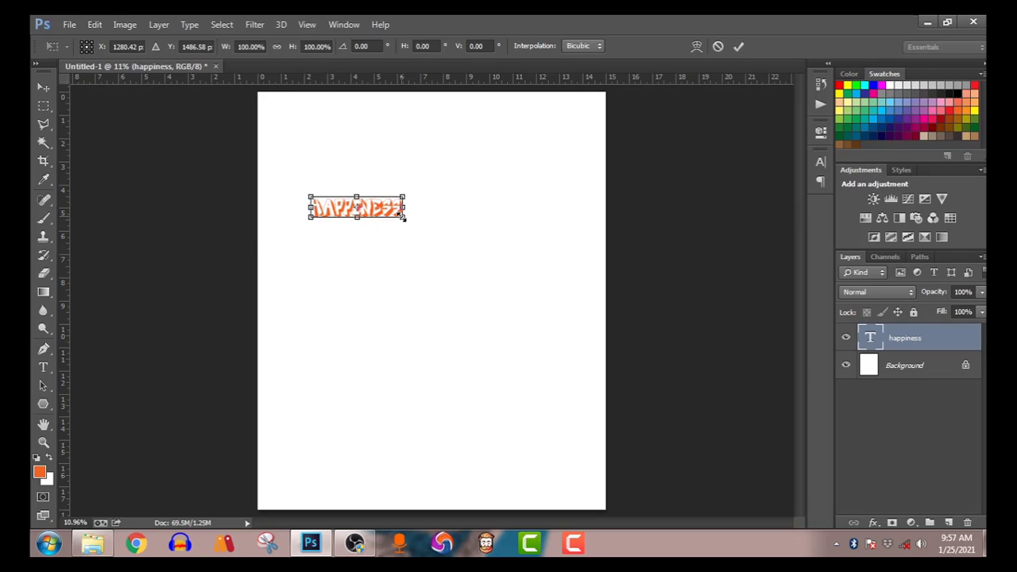
{"action": "left_click_drag", "start_coordinate": [404, 216], "coordinate": [498, 285]}
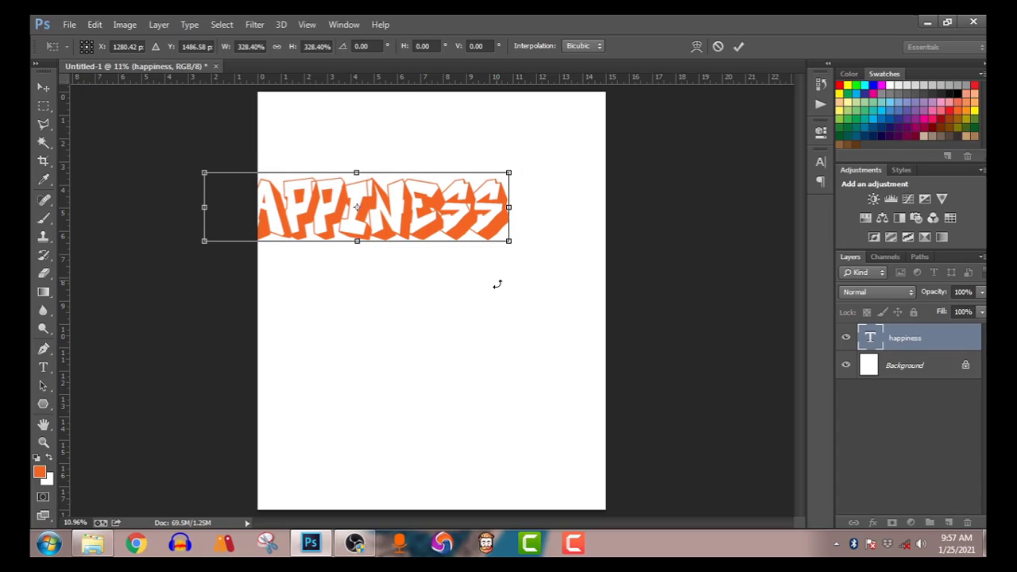
{"action": "left_click_drag", "start_coordinate": [432, 205], "coordinate": [506, 203]}
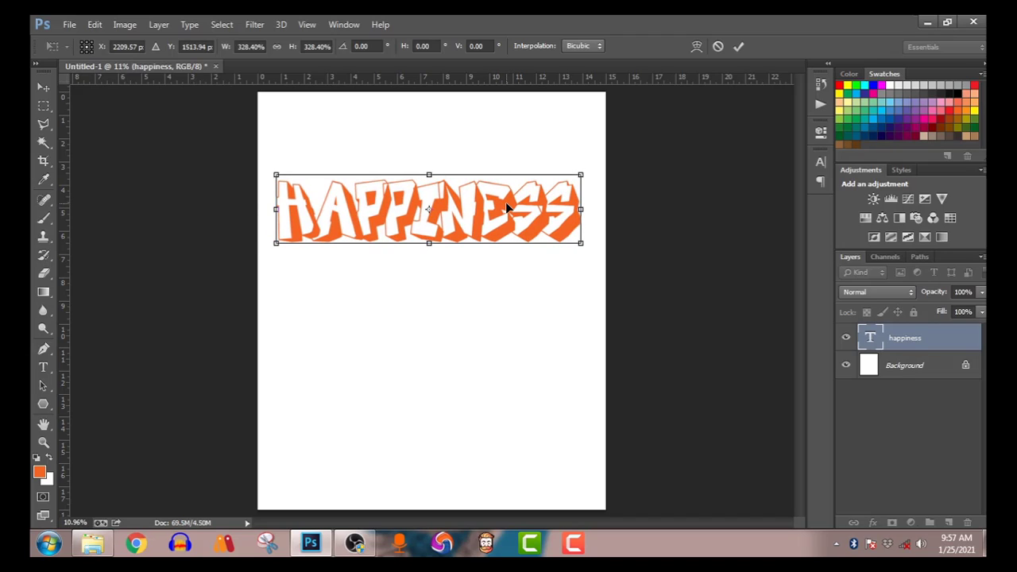
{"action": "key", "text": "Return"}
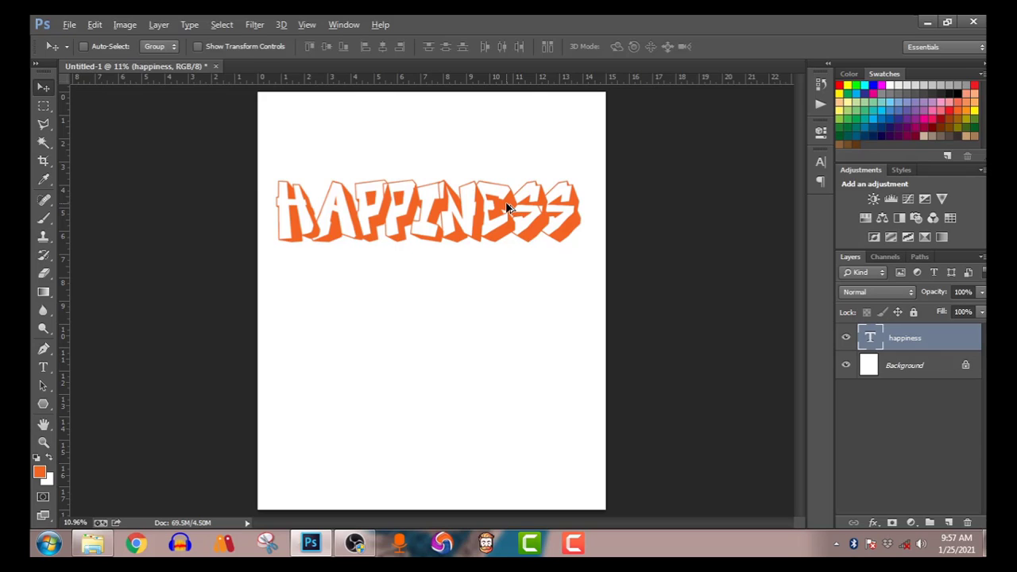
Duplicate the HAPPINESS text twice, leaving one copy over the original and placing the other directly below it
{"action": "mouse_move", "coordinate": [508, 208]}
{"action": "left_mouse_down"}
{"action": "mouse_move", "coordinate": [508, 278]}
{"action": "mouse_move", "coordinate": [504, 195]}
{"action": "mouse_move", "coordinate": [511, 255]}
{"action": "mouse_move", "coordinate": [510, 204]}
{"action": "left_mouse_up"}
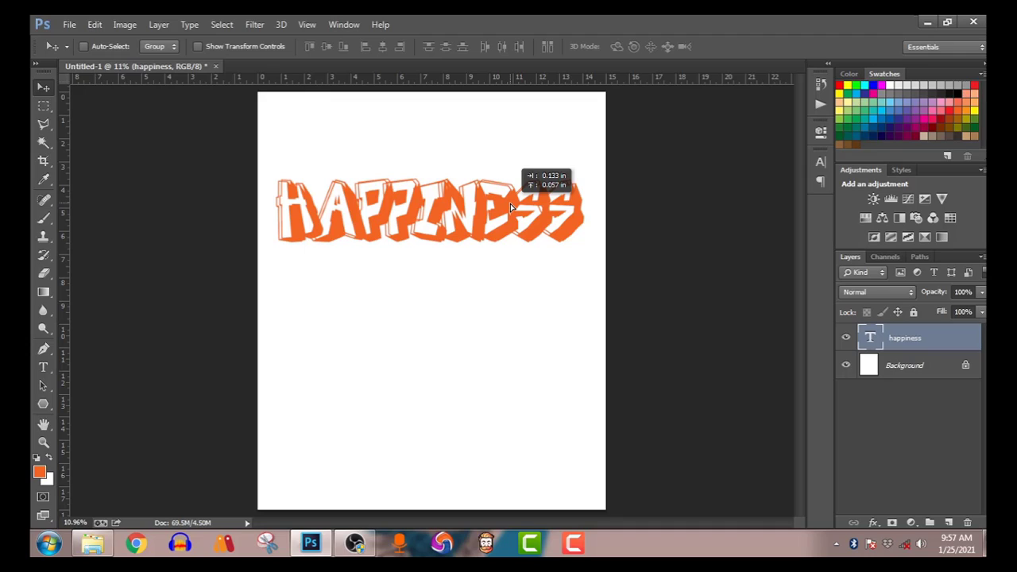
{"action": "left_click_drag", "start_coordinate": [510, 203], "coordinate": [507, 203]}
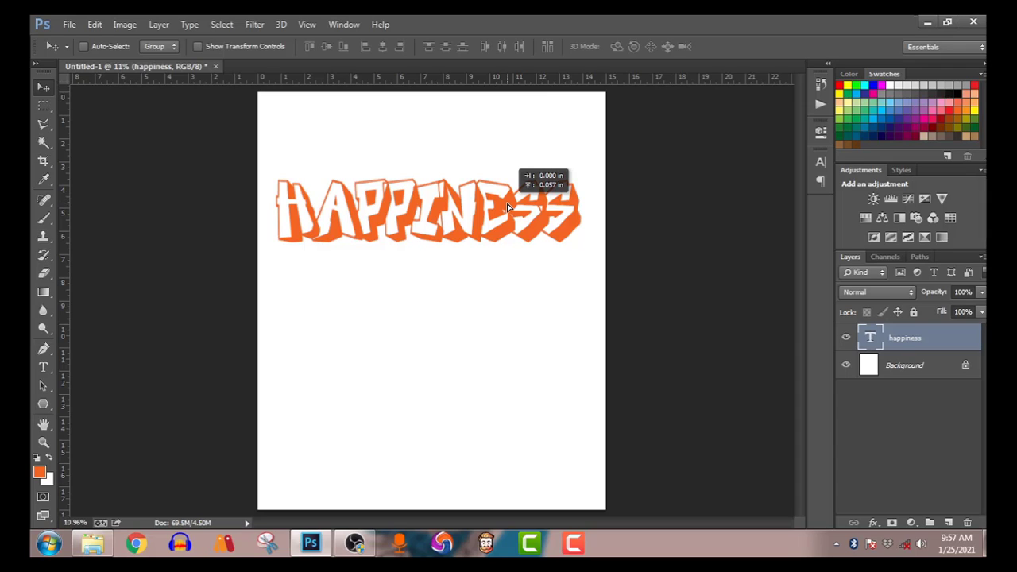
{"action": "left_click_drag", "start_coordinate": [507, 203], "coordinate": [510, 283]}
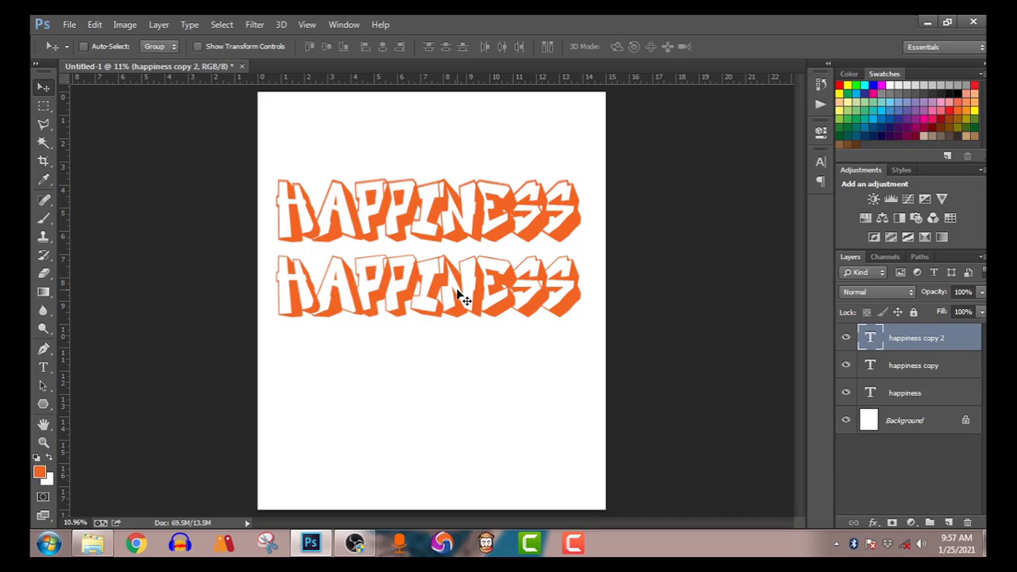
Replace the wording of the lower HAPPINESS copy with "ON"
{"action": "left_click", "coordinate": [43, 370]}
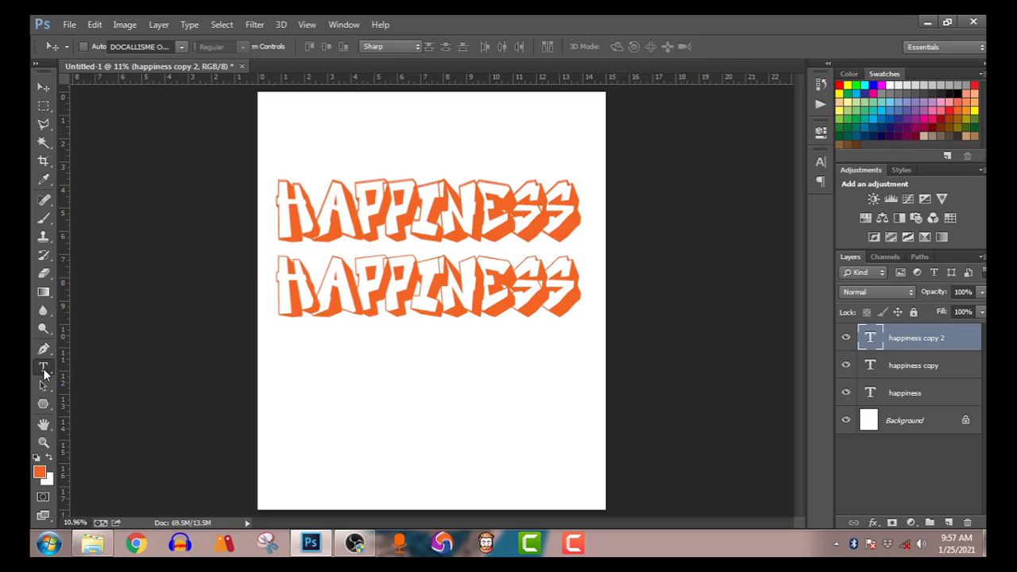
{"action": "left_click", "coordinate": [366, 286]}
{"action": "key", "text": "ctrl+a"}
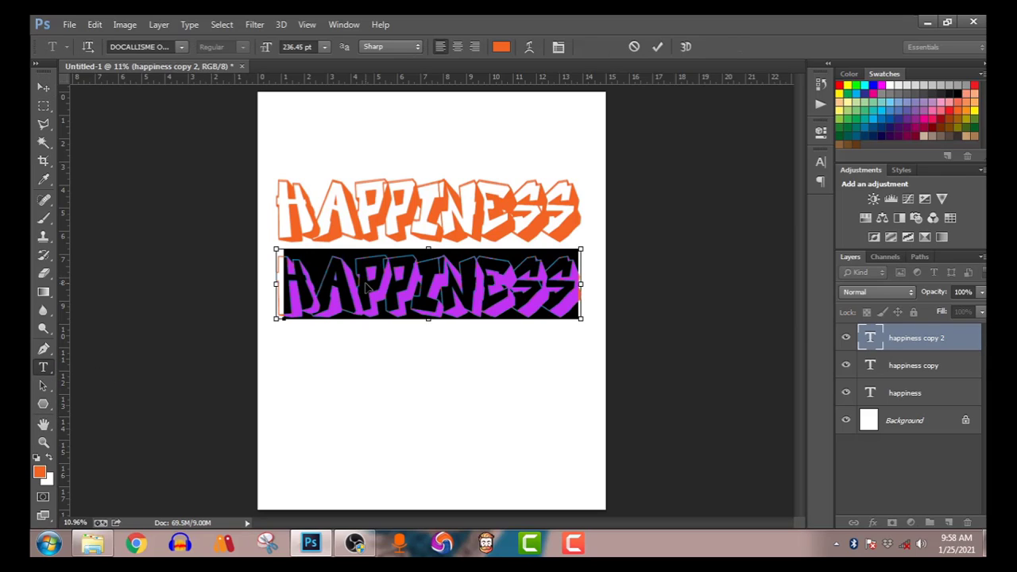
{"action": "type", "text": "ON"}
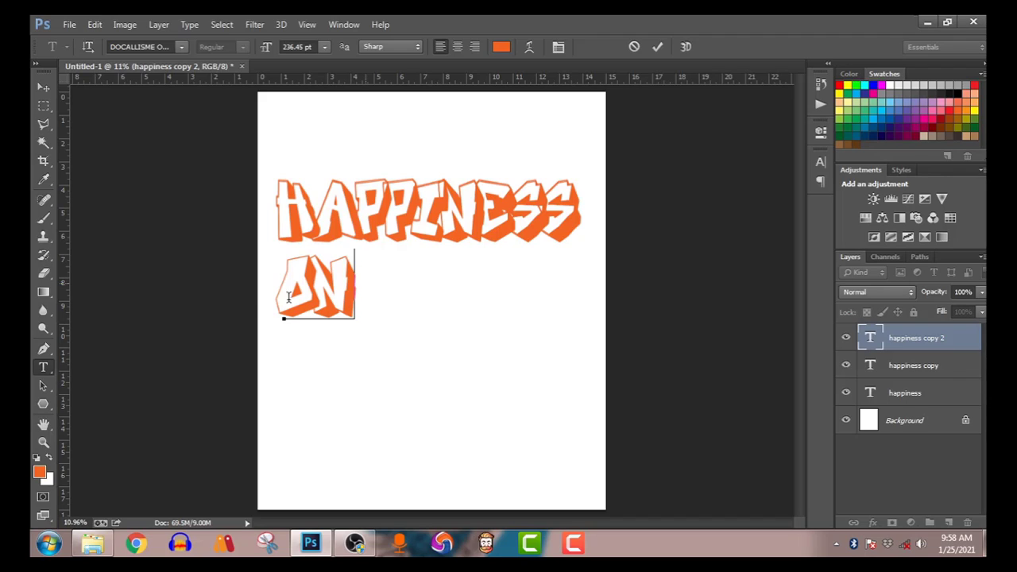
Recolour the ON text light blue and move it so it overlaps the lower middle of HAPPINESS
{"action": "key", "text": "ctrl+a"}
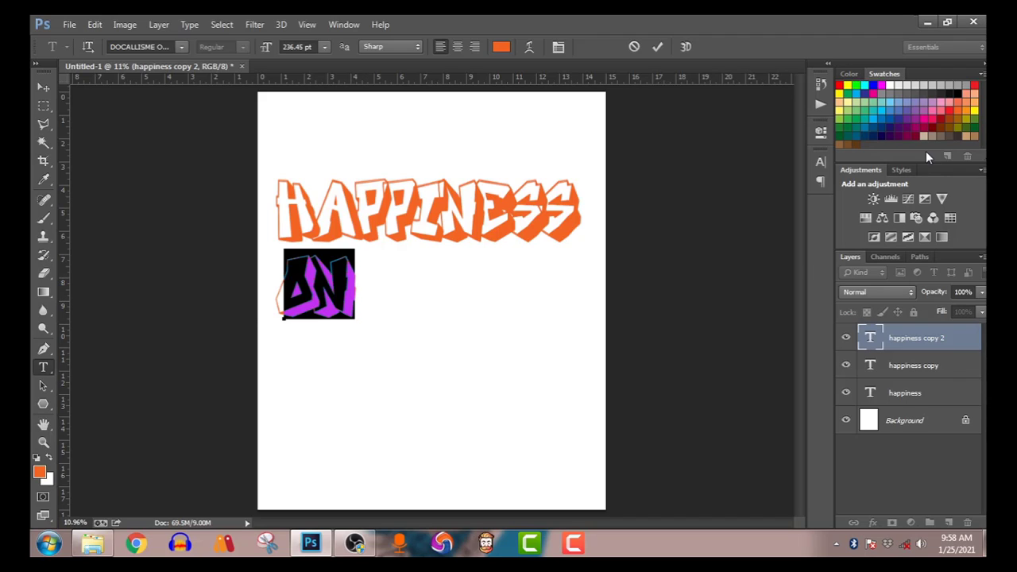
{"action": "left_click", "coordinate": [880, 113]}
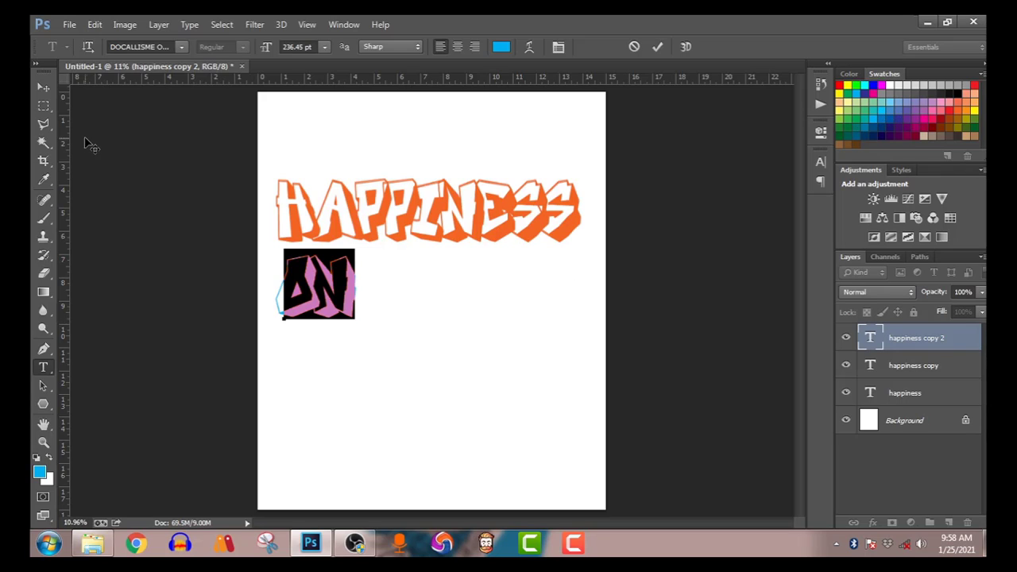
{"action": "left_click", "coordinate": [43, 87]}
{"action": "left_click_drag", "start_coordinate": [350, 294], "coordinate": [453, 249]}
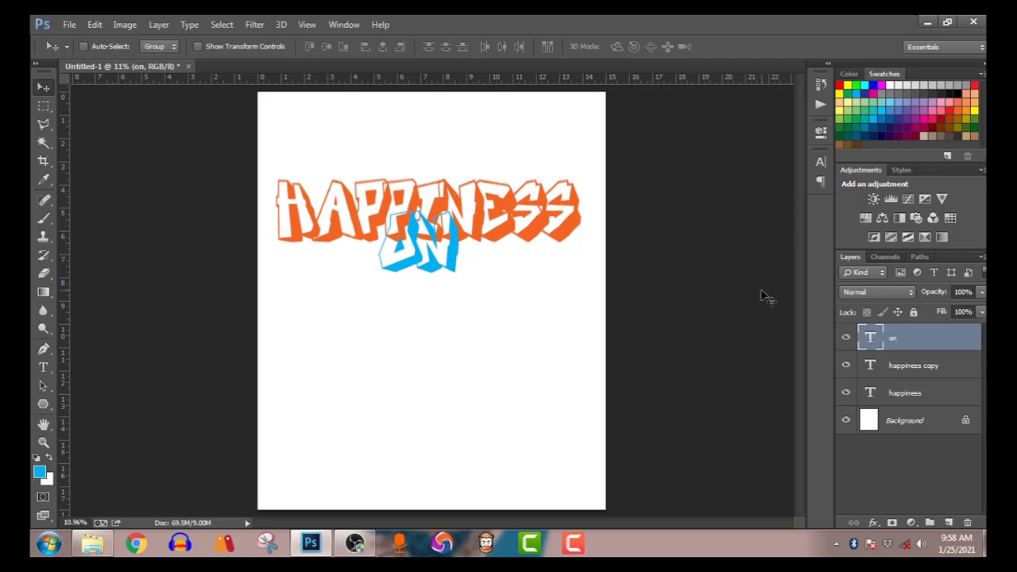
Duplicate the original happiness text layer and place the copy directly below the HAPPINESS line
{"action": "left_click", "coordinate": [925, 392]}
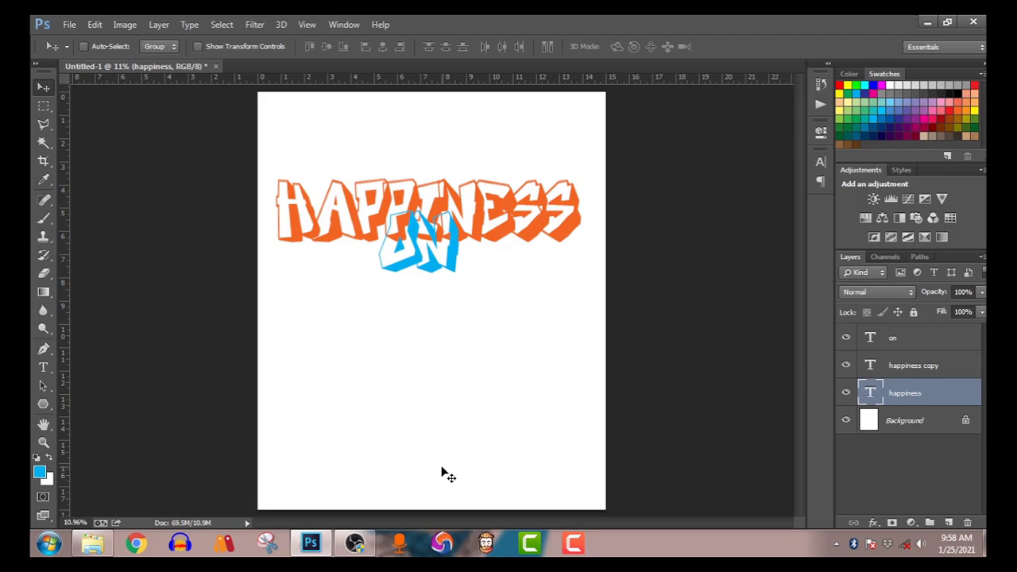
{"action": "left_click", "coordinate": [44, 368]}
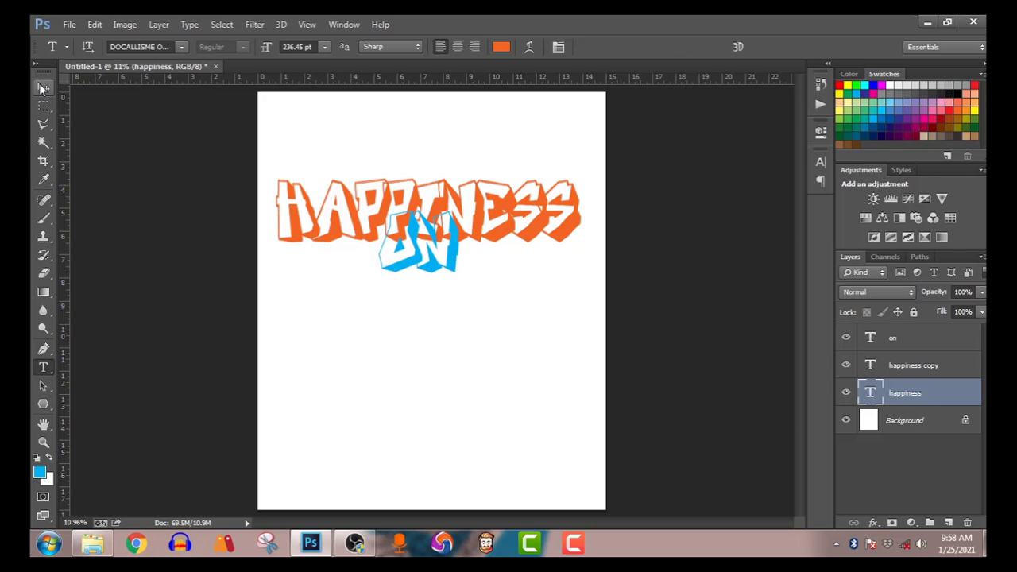
{"action": "key", "text": "v"}
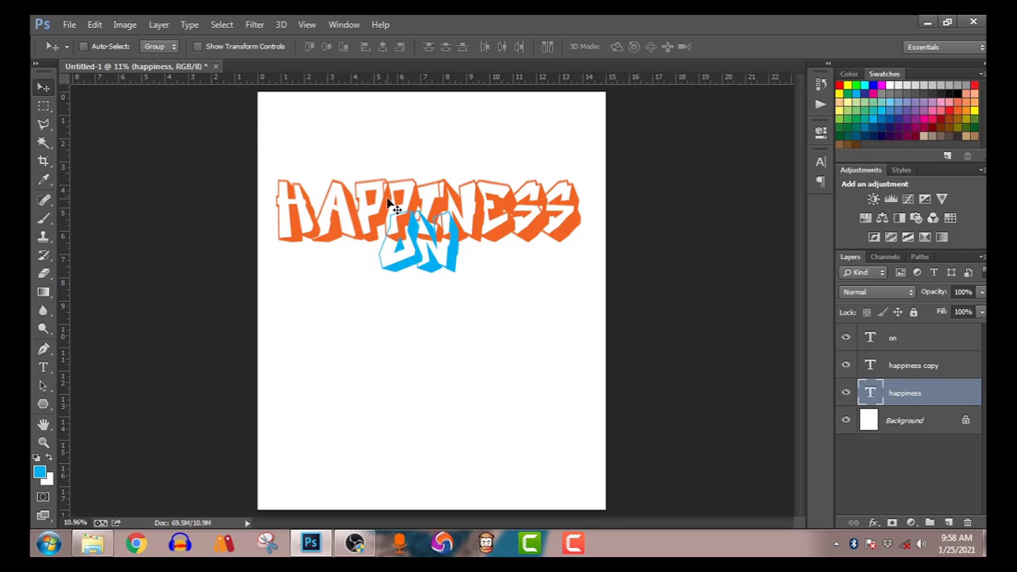
{"action": "left_click_drag", "start_coordinate": [389, 205], "coordinate": [388, 260]}
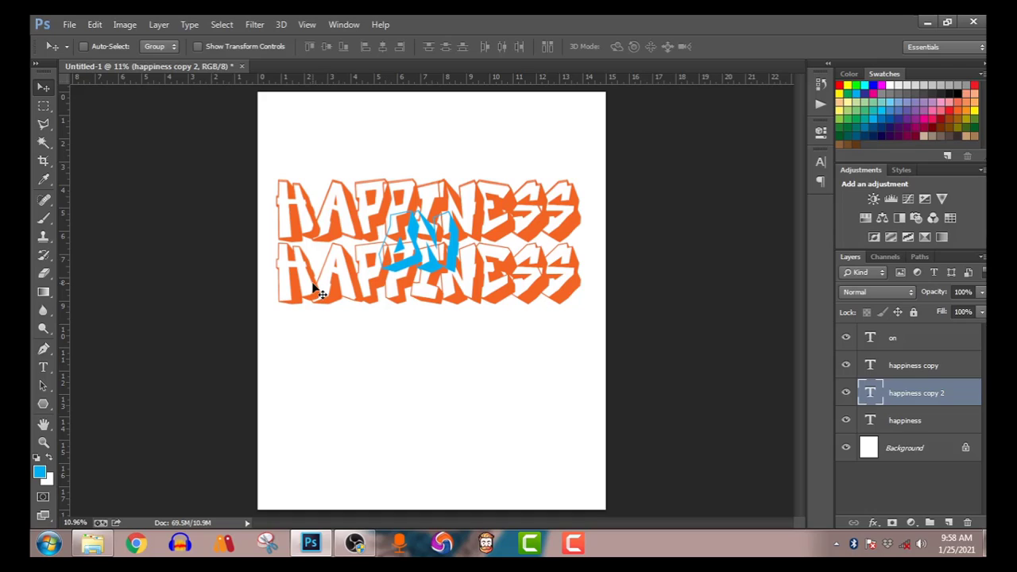
Replace the wording of the lower HAPPINESS copy with "steroids" and commit the text
{"action": "left_click", "coordinate": [43, 367]}
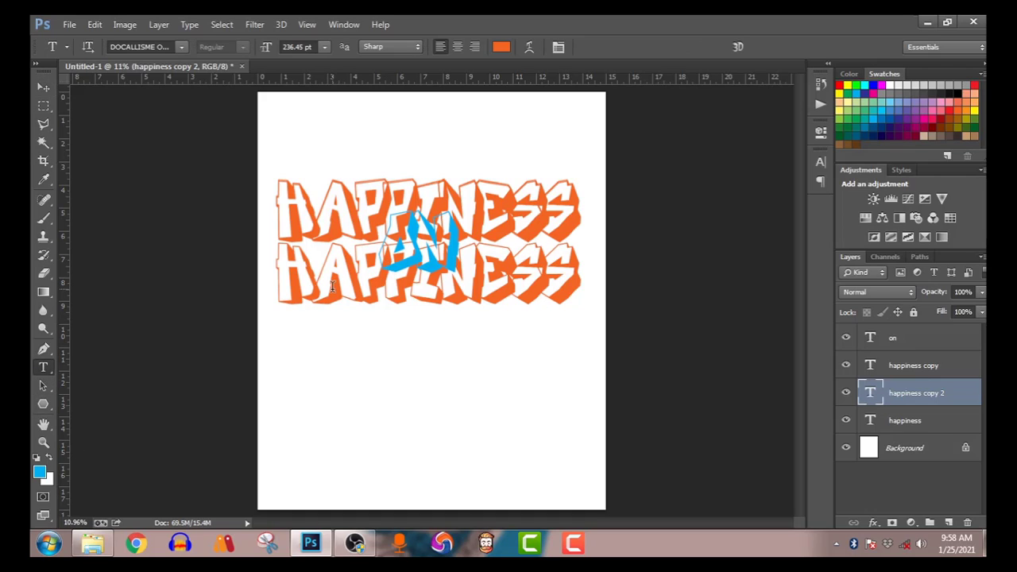
{"action": "left_click", "coordinate": [341, 281]}
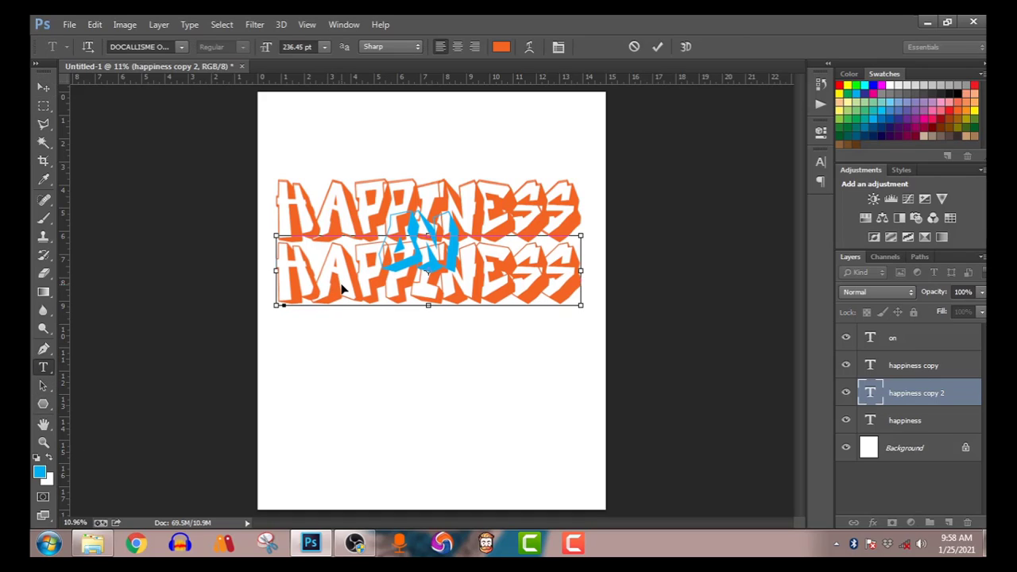
{"action": "key", "text": "ctrl+a"}
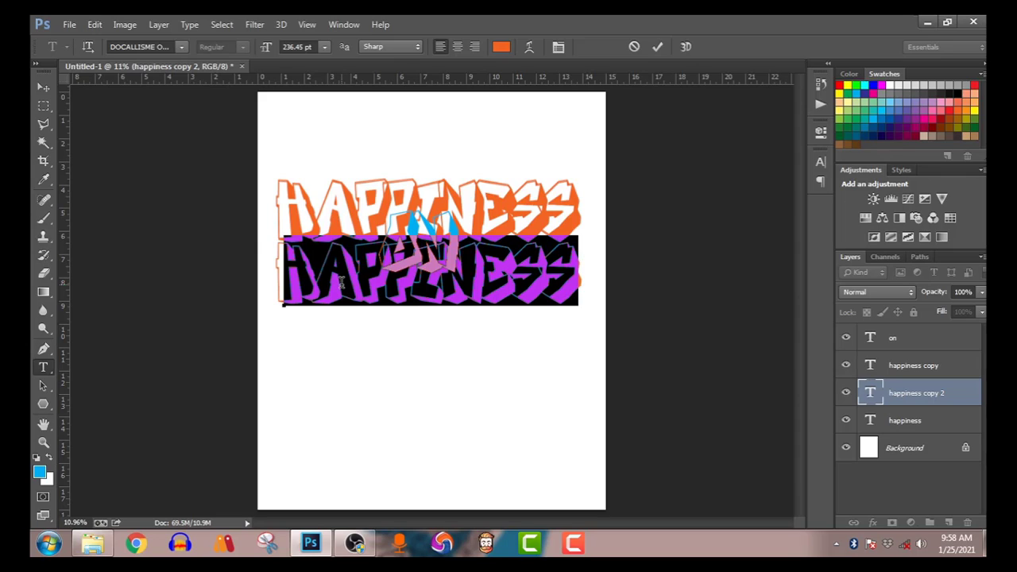
{"action": "type", "text": "st"}
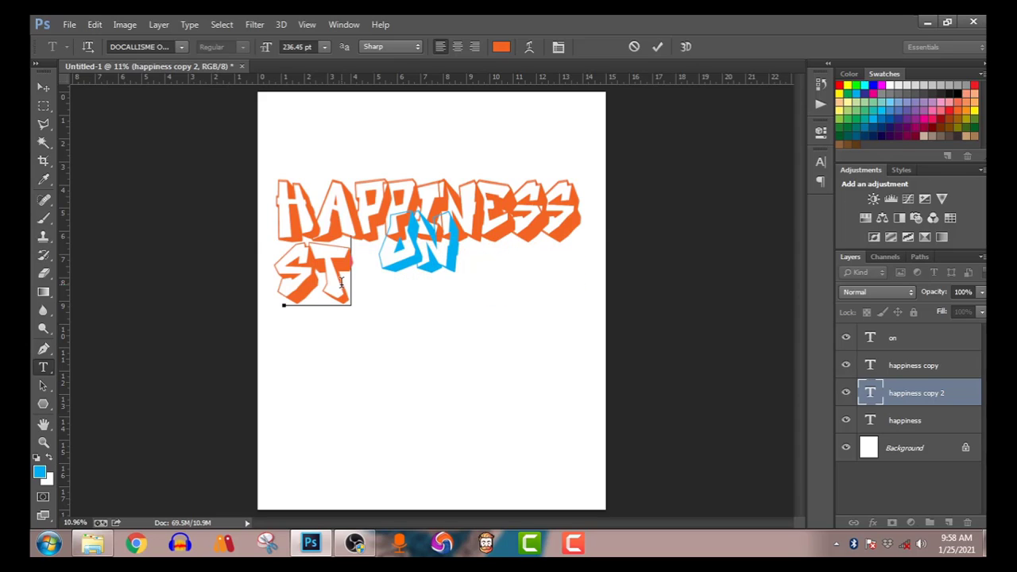
{"action": "type", "text": "e"}
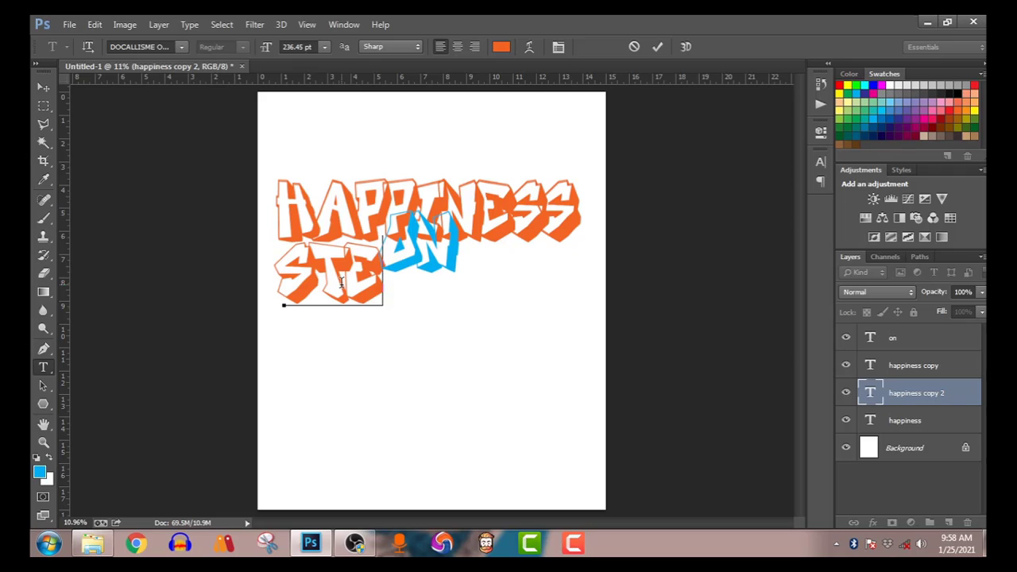
{"action": "type", "text": "roid"}
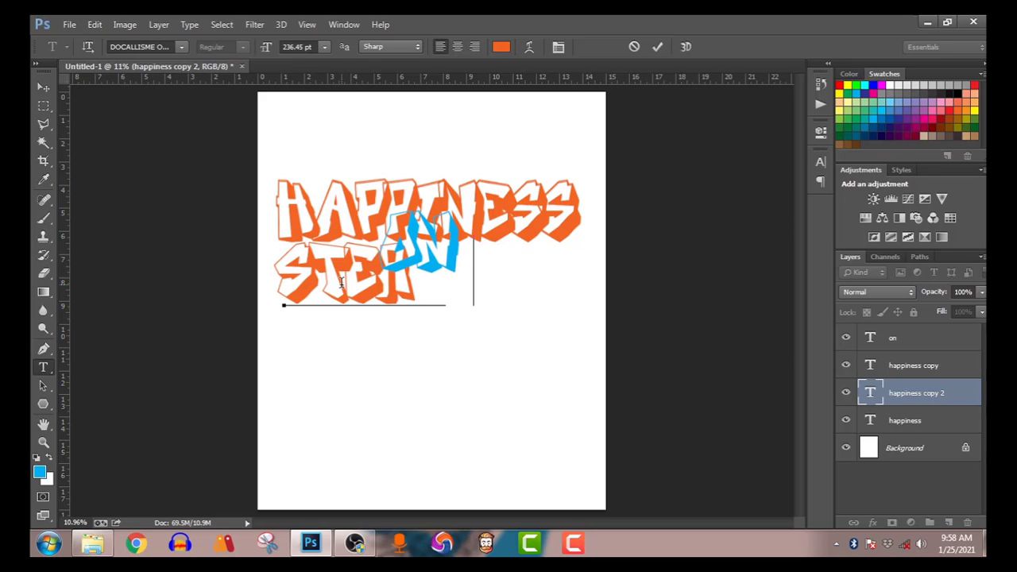
{"action": "type", "text": "s"}
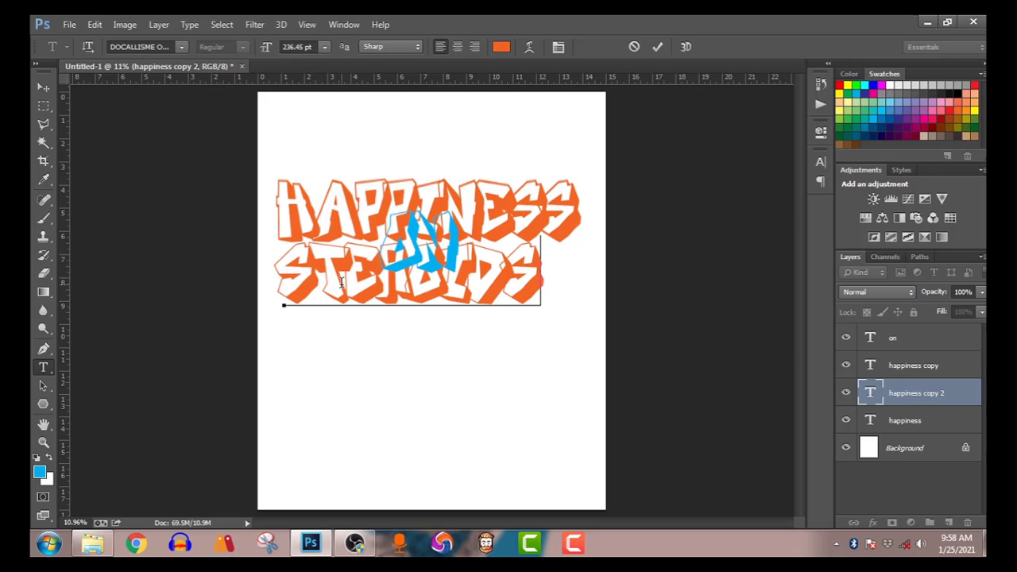
{"action": "left_click", "coordinate": [45, 87]}
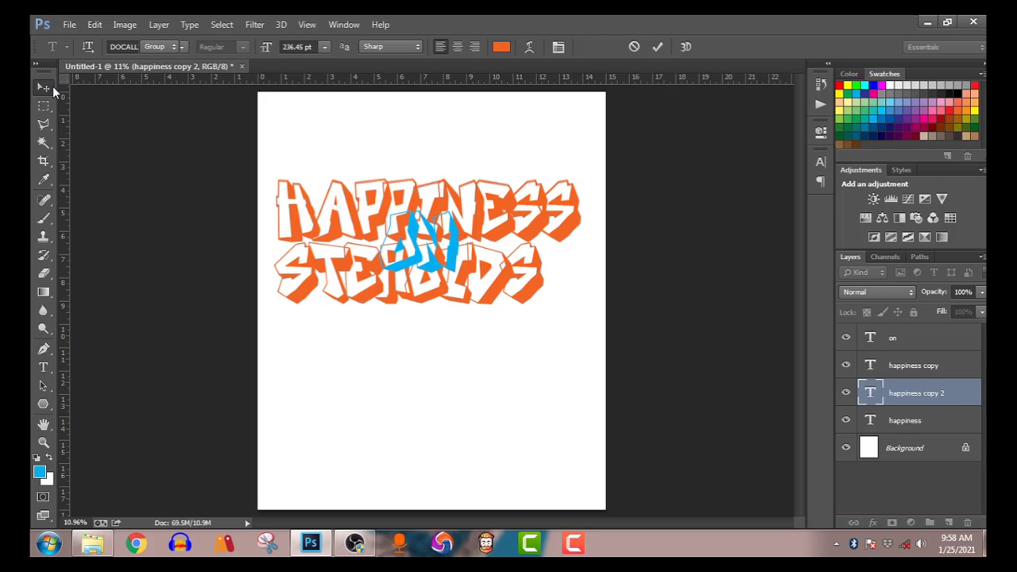
Move the STEROIDS text up against HAPPINESS and roughly centre it beneath that line
{"action": "left_click_drag", "start_coordinate": [327, 282], "coordinate": [362, 281]}
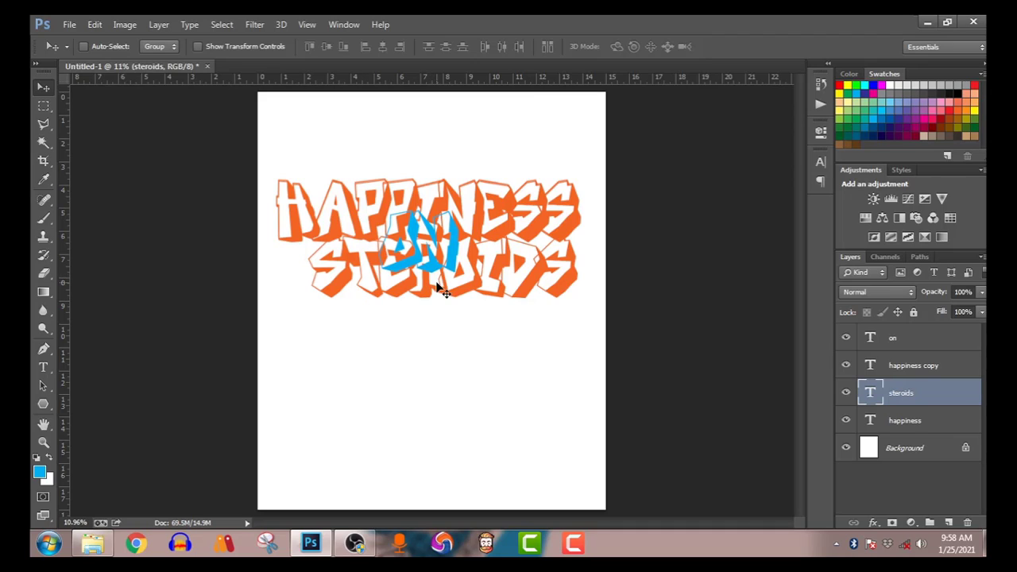
{"action": "mouse_move", "coordinate": [437, 282]}
{"action": "left_mouse_down"}
{"action": "mouse_move", "coordinate": [413, 262]}
{"action": "mouse_move", "coordinate": [421, 283]}
{"action": "left_mouse_up"}
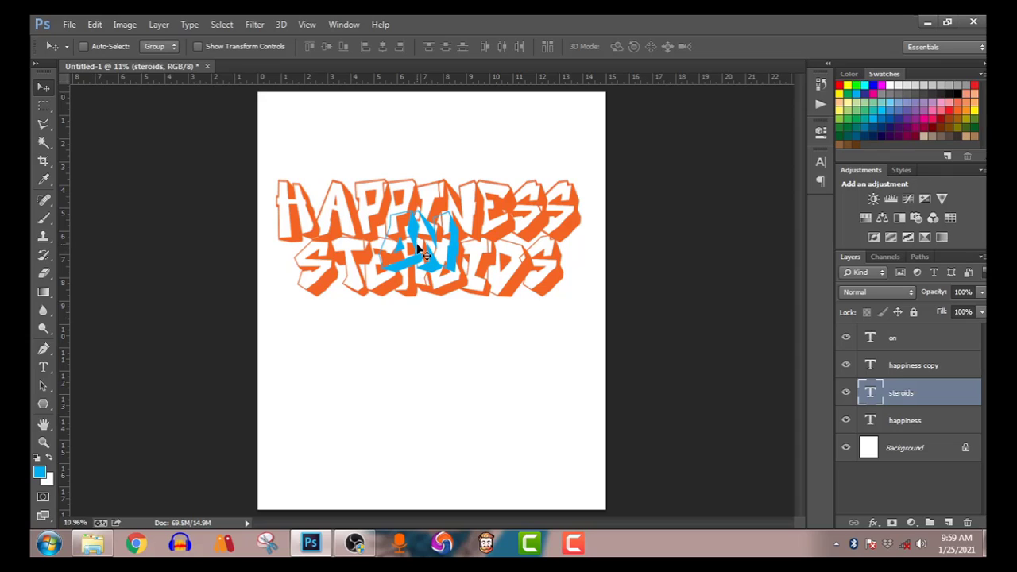
Change the font of the ON text to Distortion Dos and move it to the middle, overlapping both HAPPINESS and STEROIDS
{"action": "left_click", "coordinate": [907, 348]}
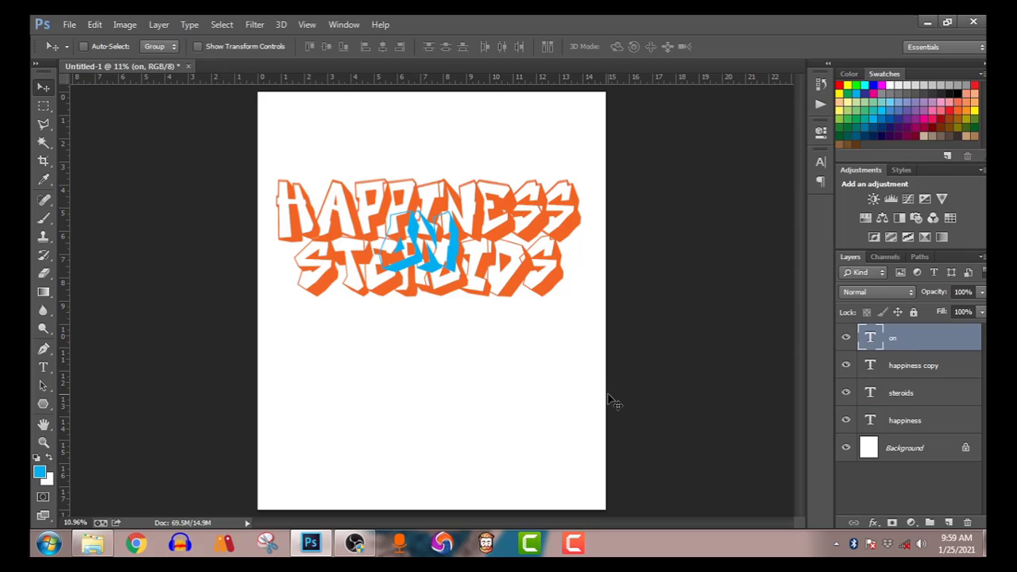
{"action": "key", "text": "t"}
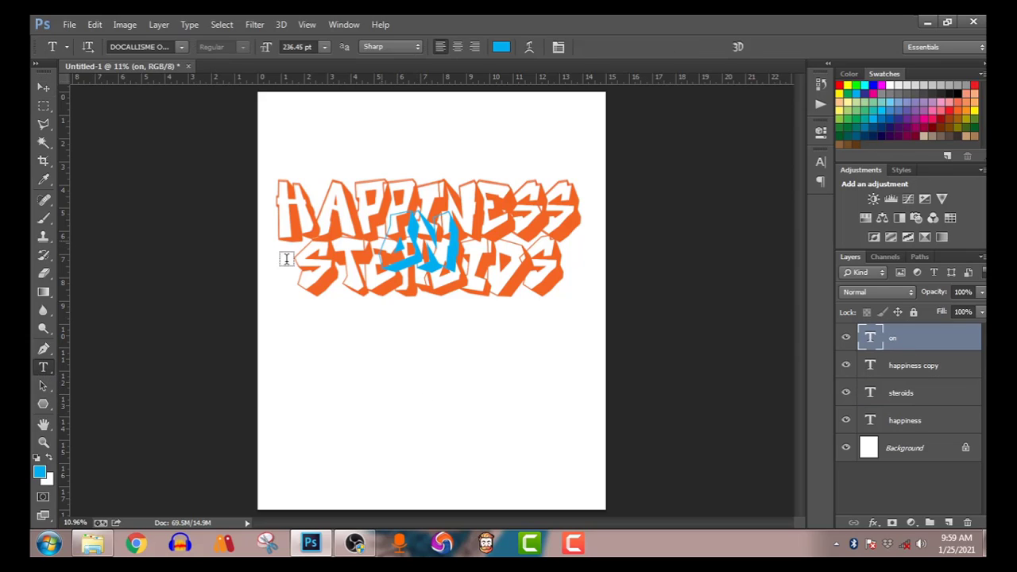
{"action": "left_click", "coordinate": [420, 231]}
{"action": "key", "text": "ctrl+a"}
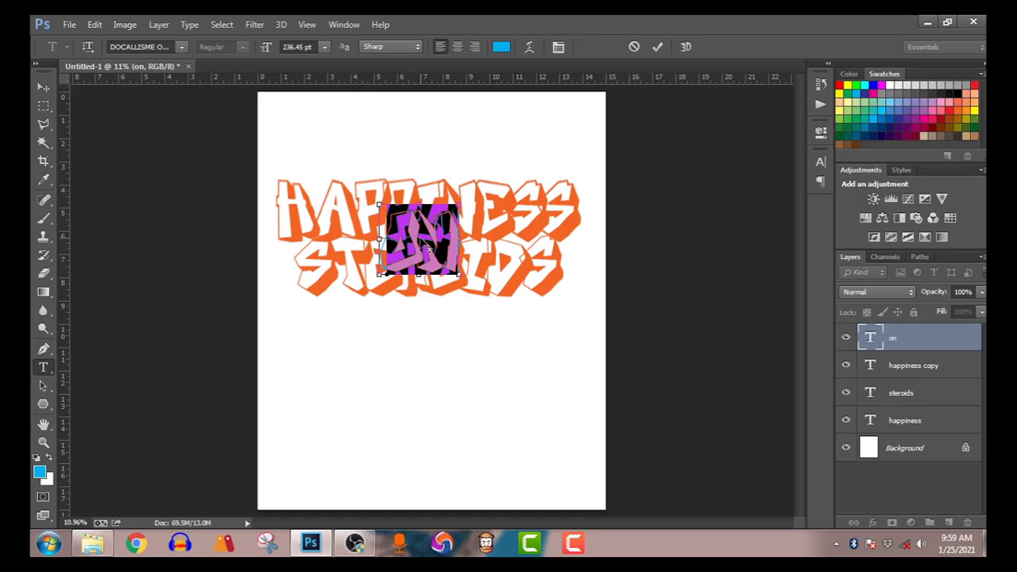
{"action": "left_click", "coordinate": [165, 44]}
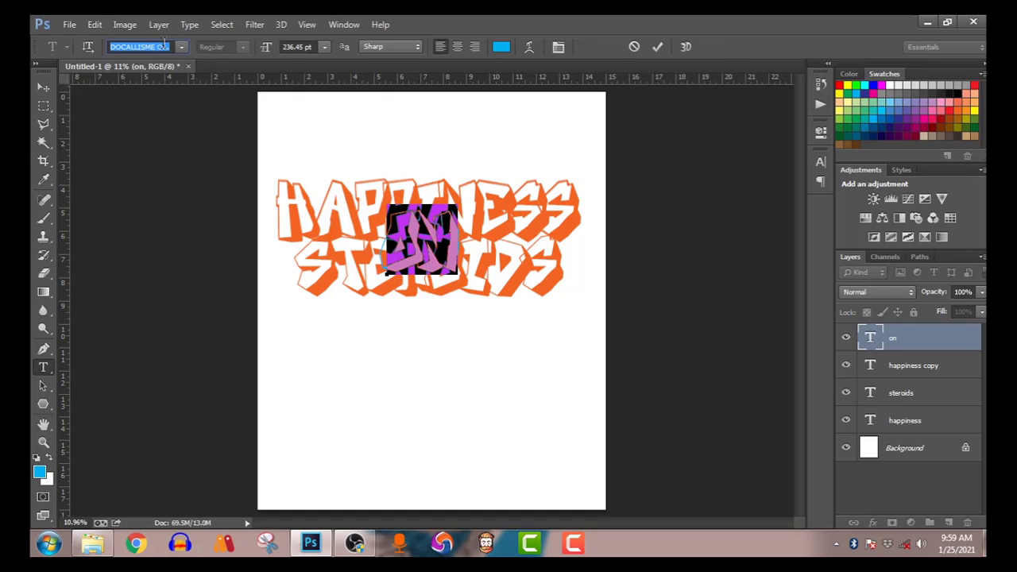
{"action": "key", "text": "Up"}
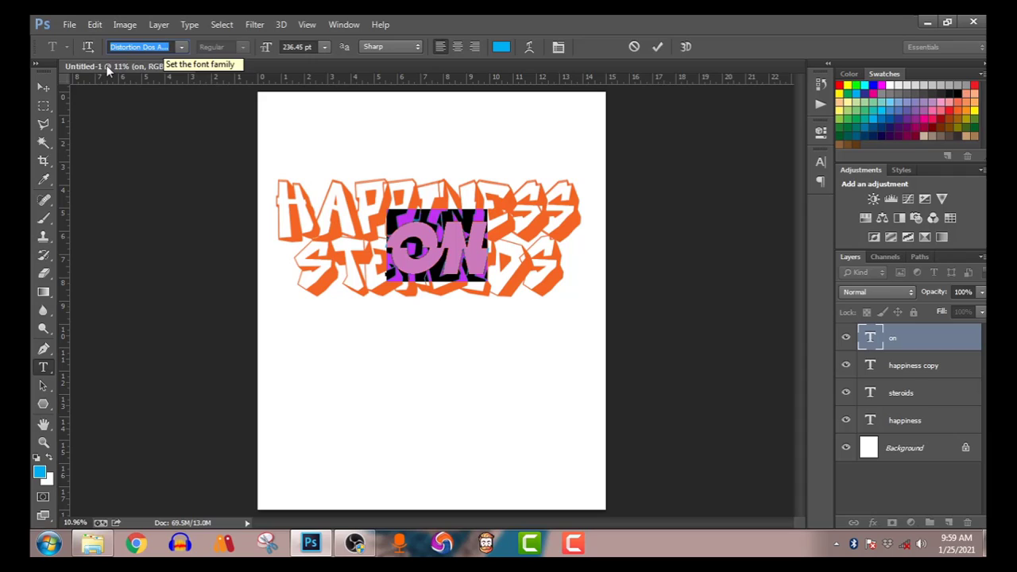
{"action": "left_click", "coordinate": [45, 88]}
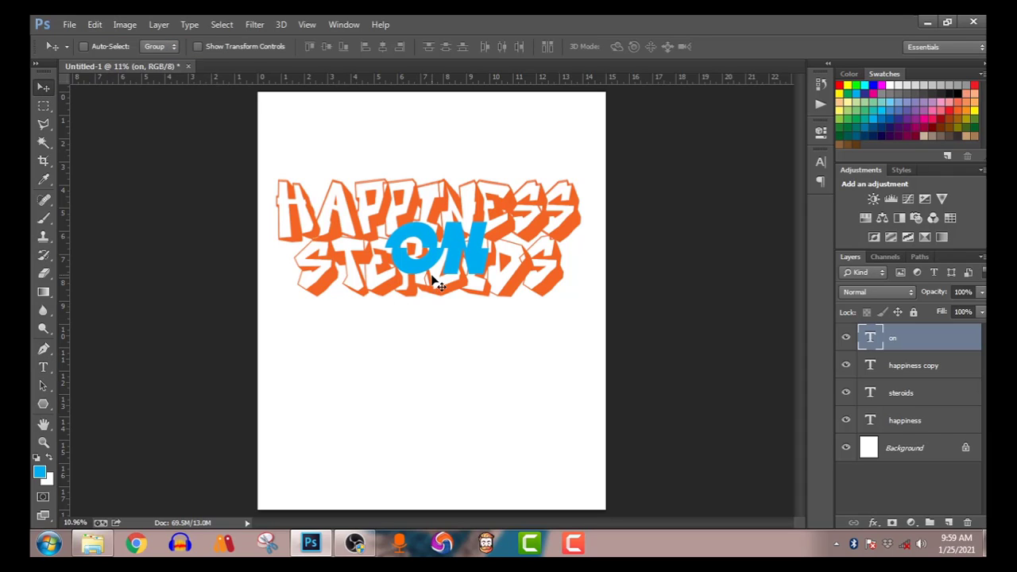
{"action": "left_click_drag", "start_coordinate": [446, 264], "coordinate": [437, 252]}
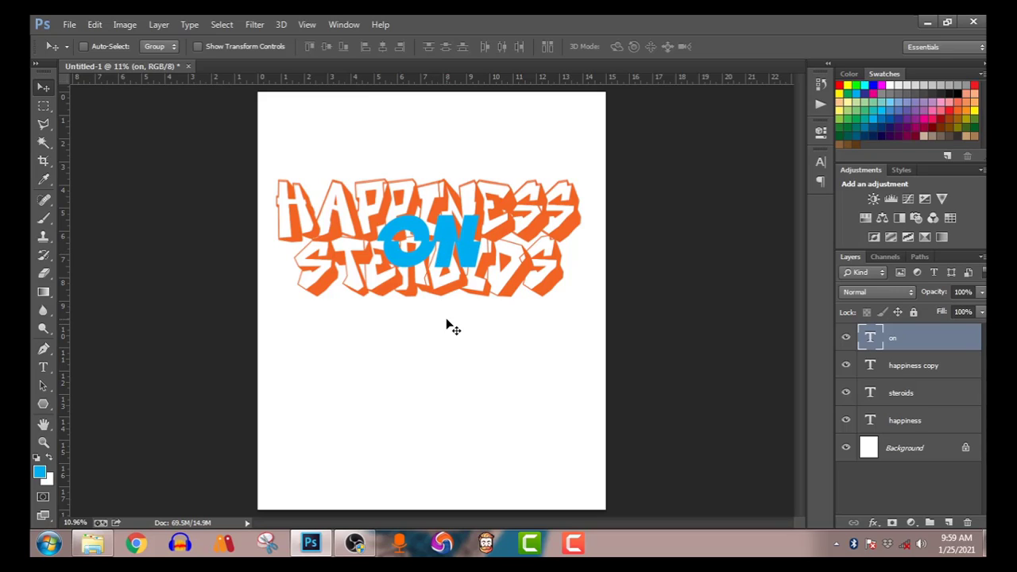
Shift the STEROIDS text so its right end lines up with the right end of HAPPINESS
{"action": "left_click", "coordinate": [906, 391]}
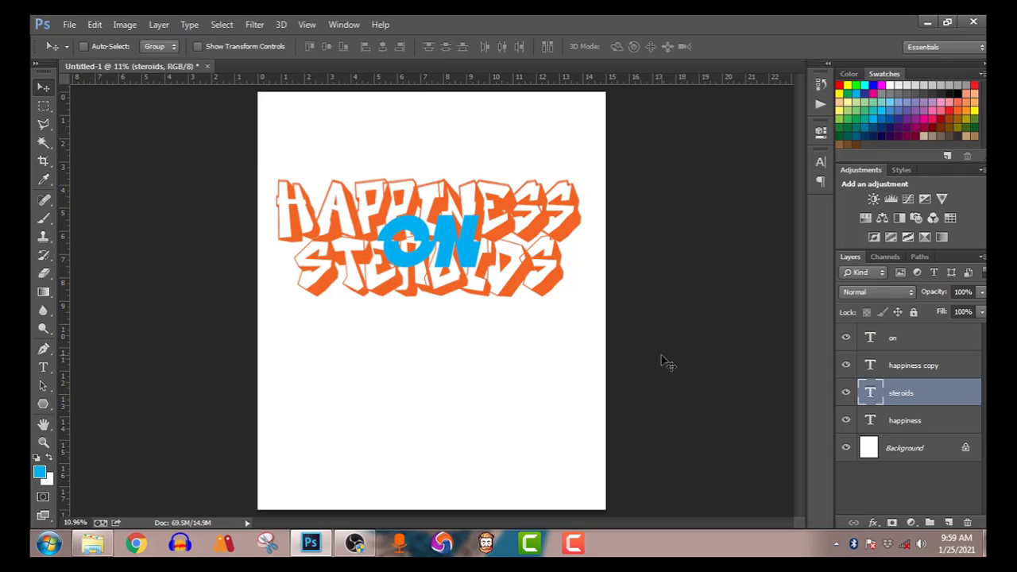
{"action": "mouse_move", "coordinate": [550, 277]}
{"action": "left_mouse_down"}
{"action": "mouse_move", "coordinate": [546, 302]}
{"action": "mouse_move", "coordinate": [546, 281]}
{"action": "mouse_move", "coordinate": [562, 271]}
{"action": "left_mouse_up"}
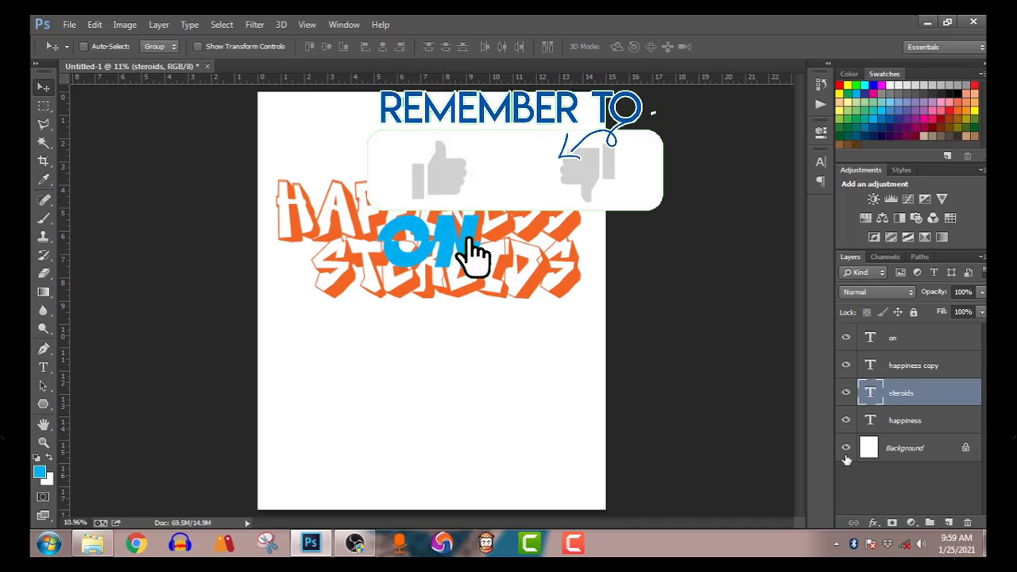
Hide the white Background layer so only the lettering remains on transparency
{"action": "left_click", "coordinate": [845, 448]}
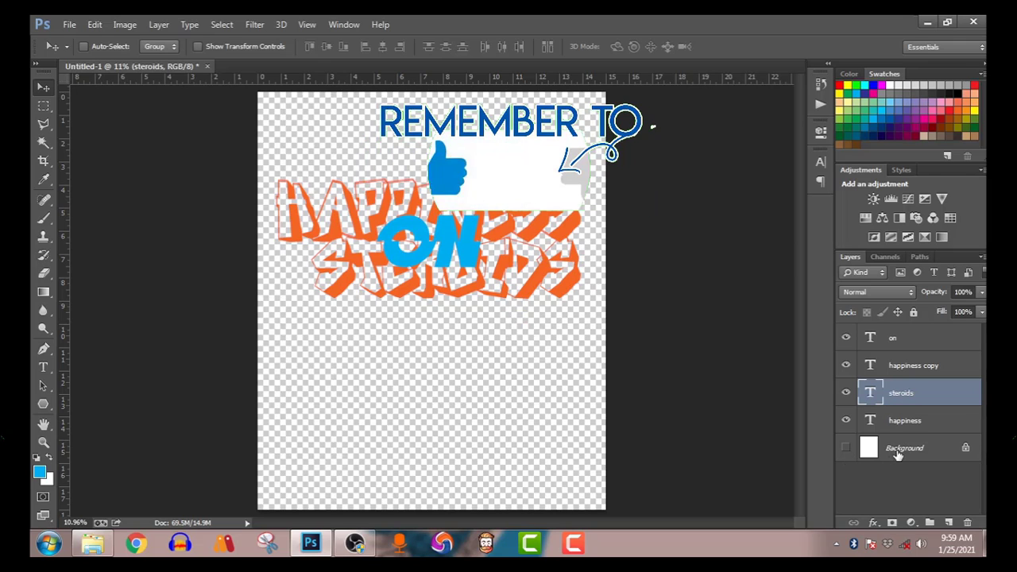
{"action": "left_click", "coordinate": [845, 449]}
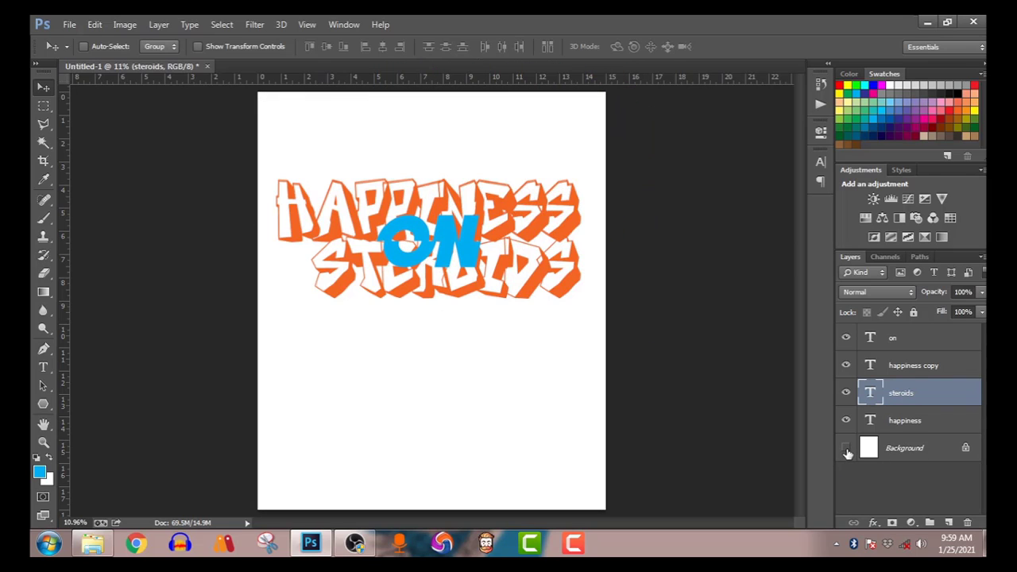
{"action": "left_click", "coordinate": [846, 448]}
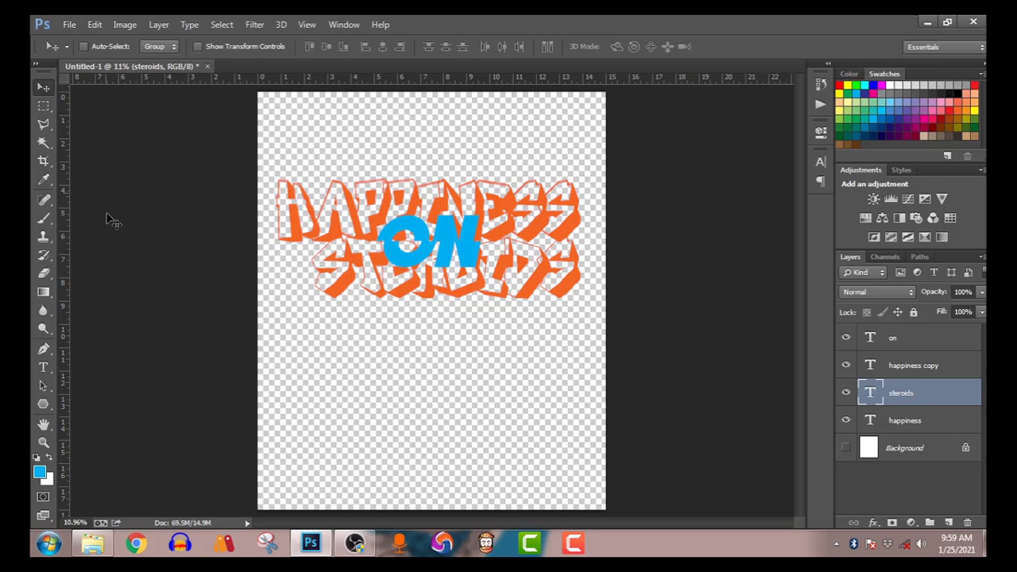
Try to save the design as a PNG named "hs" in the Pictures library, declining to replace the existing file
{"action": "left_click", "coordinate": [66, 25]}
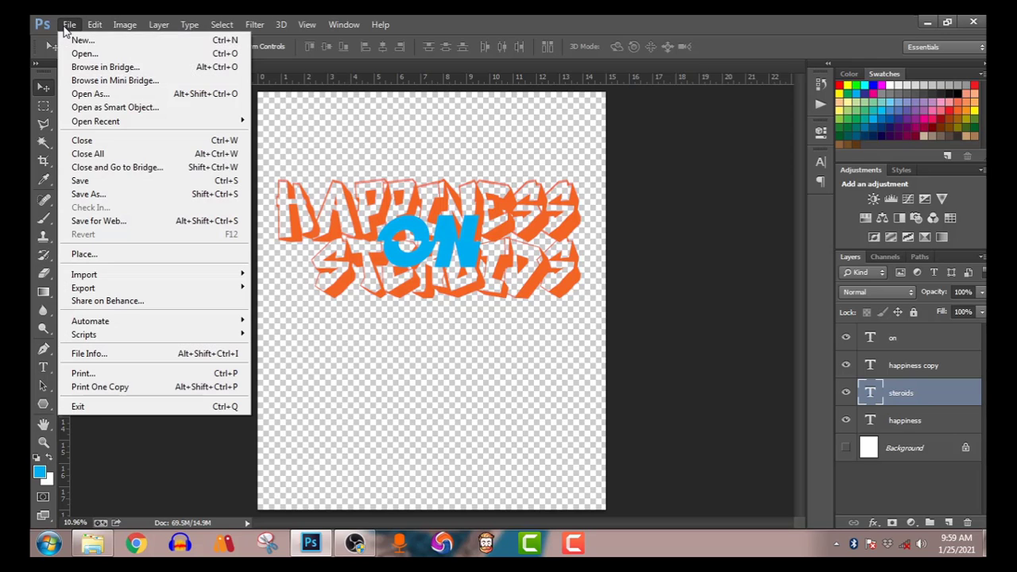
{"action": "left_click", "coordinate": [95, 196]}
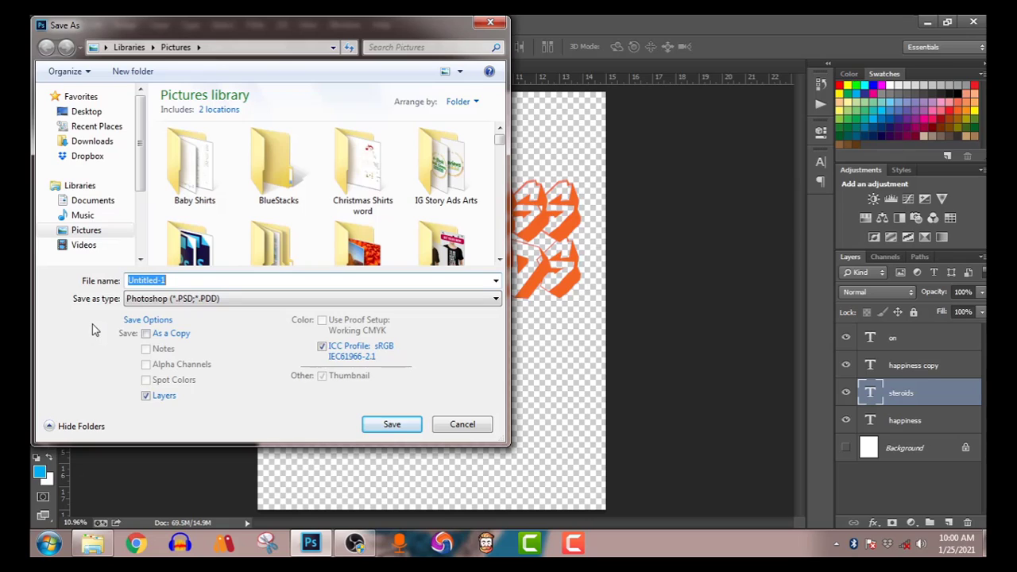
{"action": "type", "text": "hs"}
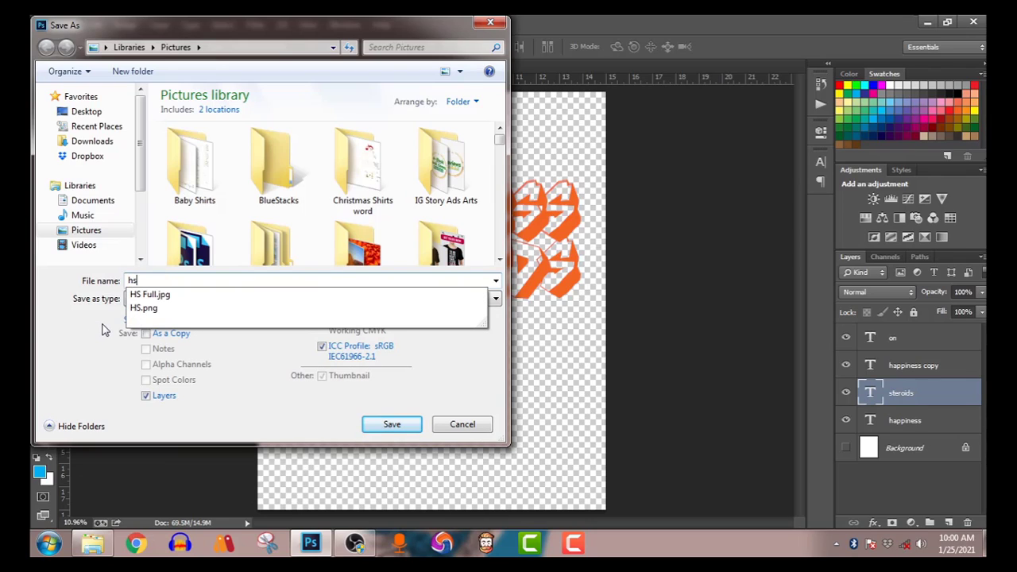
{"action": "left_click", "coordinate": [105, 330]}
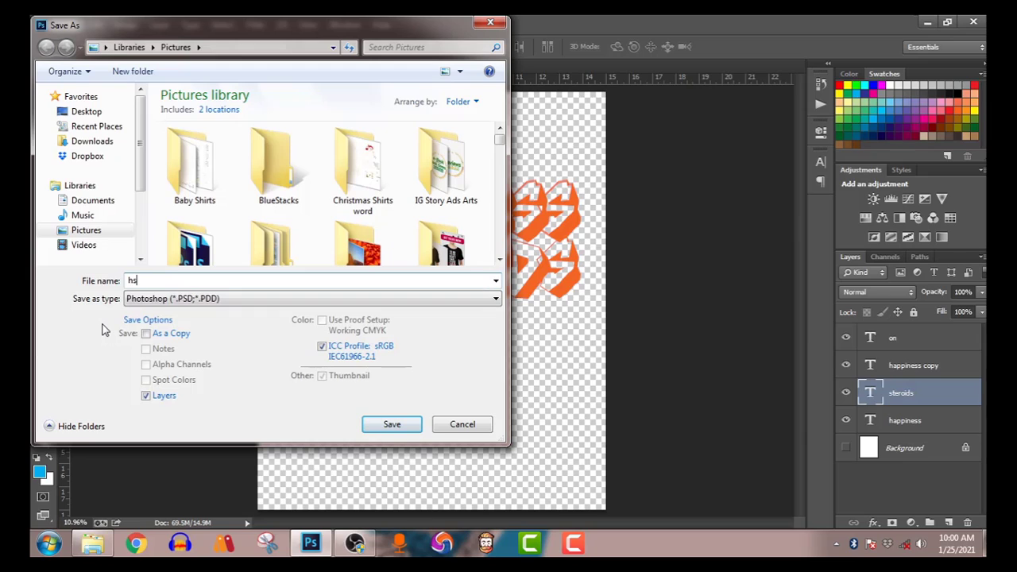
{"action": "left_click", "coordinate": [167, 299]}
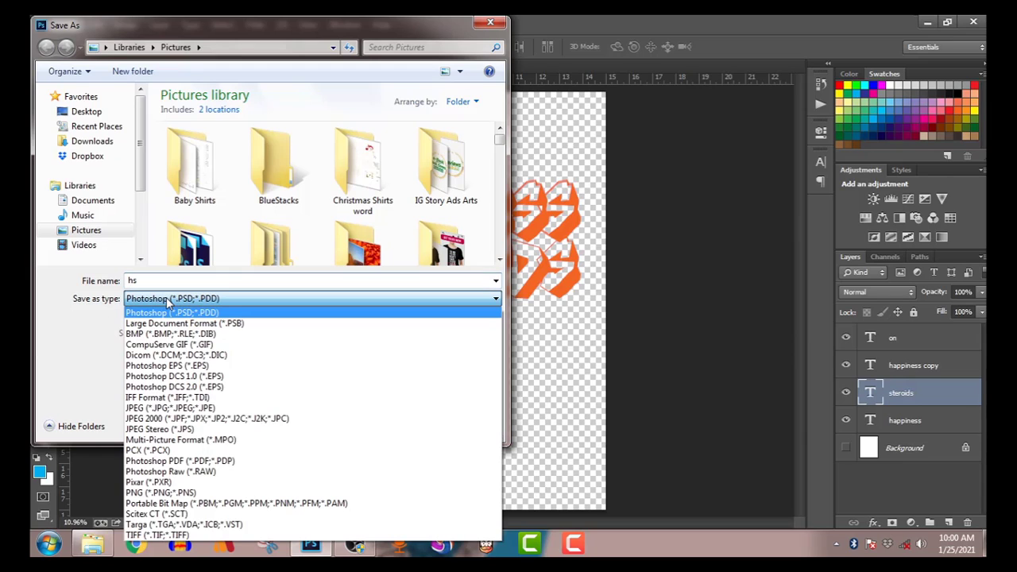
{"action": "left_click", "coordinate": [158, 493]}
{"action": "left_click", "coordinate": [401, 424]}
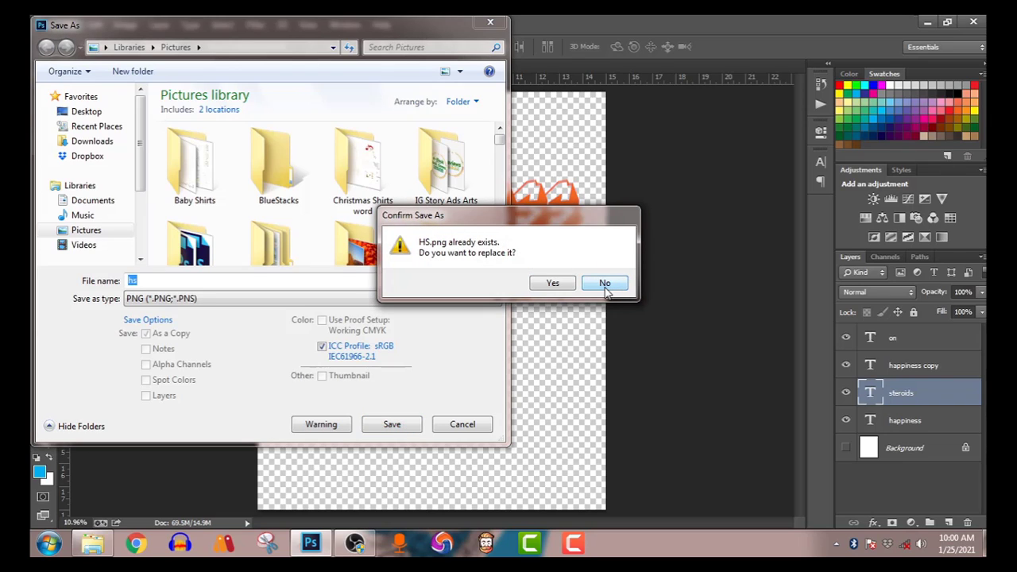
{"action": "left_click", "coordinate": [606, 287]}
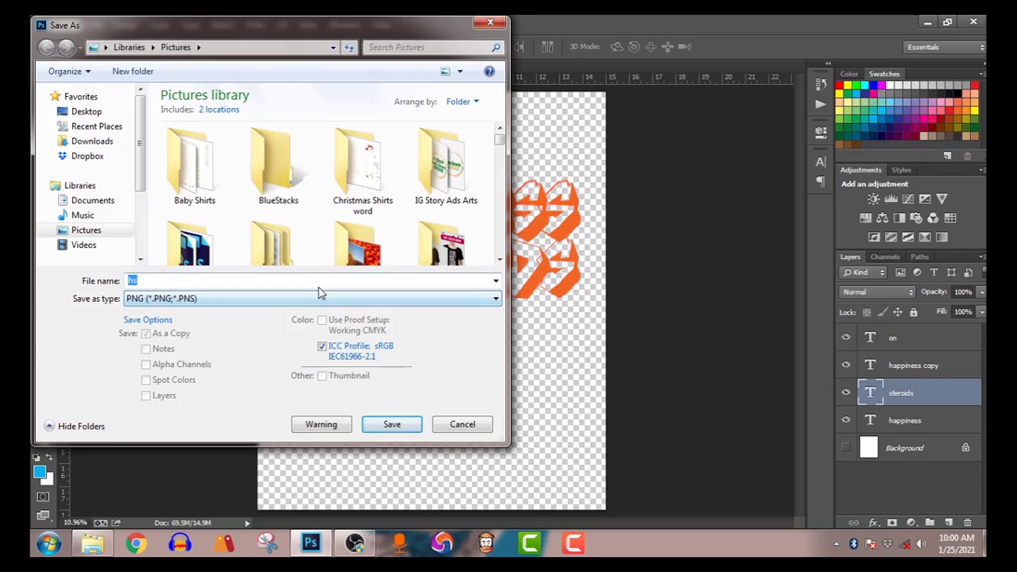
Change the file name to "hos" and save the PNG with the default PNG options
{"action": "left_click", "coordinate": [317, 281]}
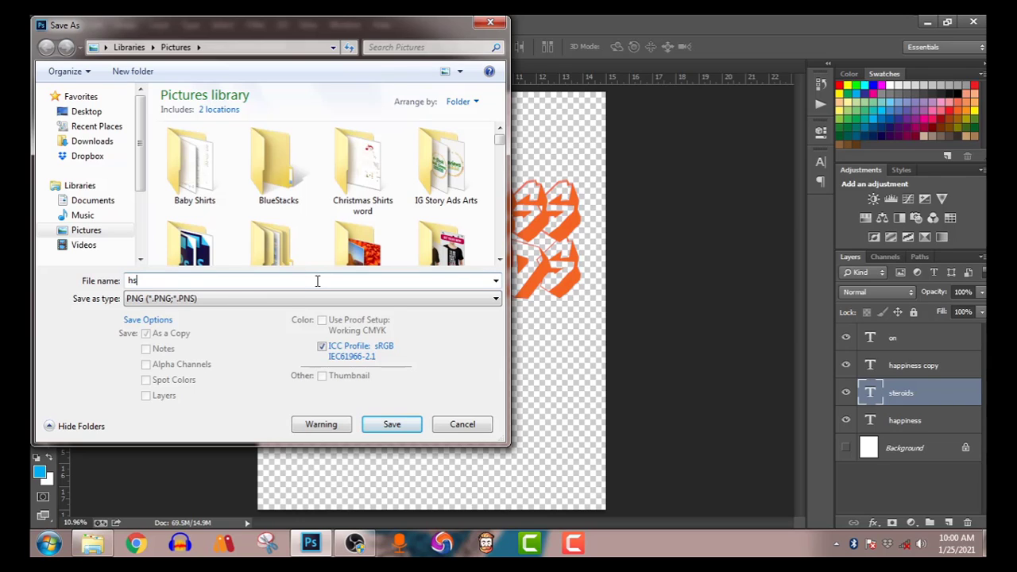
{"action": "key", "text": "BackSpace"}
{"action": "type", "text": "os"}
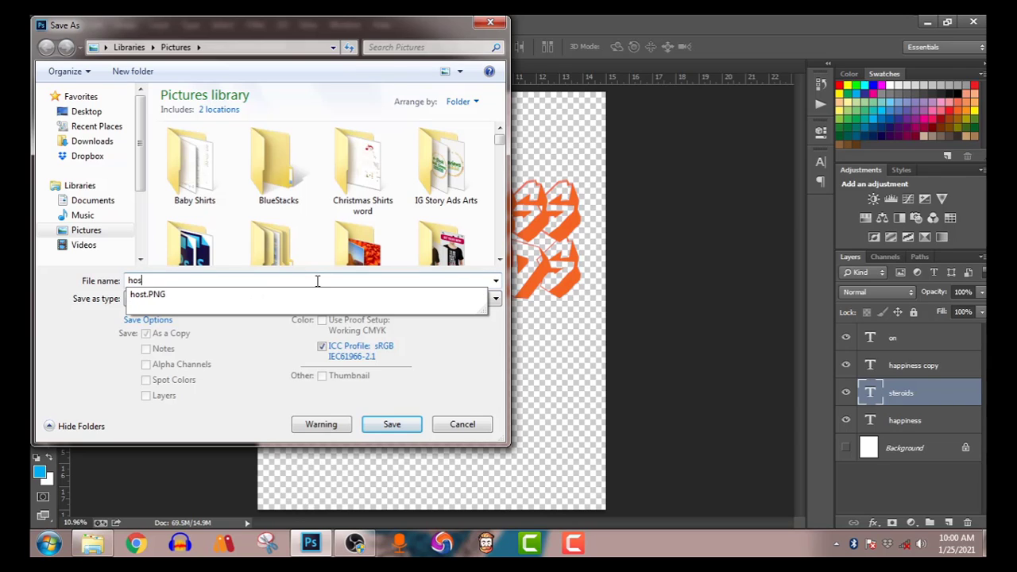
{"action": "left_click", "coordinate": [68, 404]}
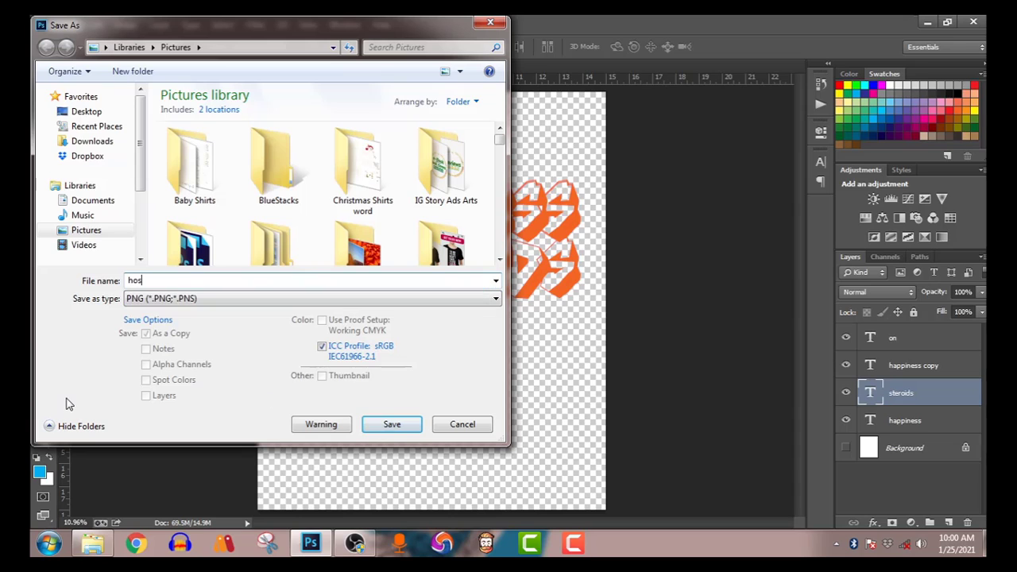
{"action": "left_click", "coordinate": [384, 427]}
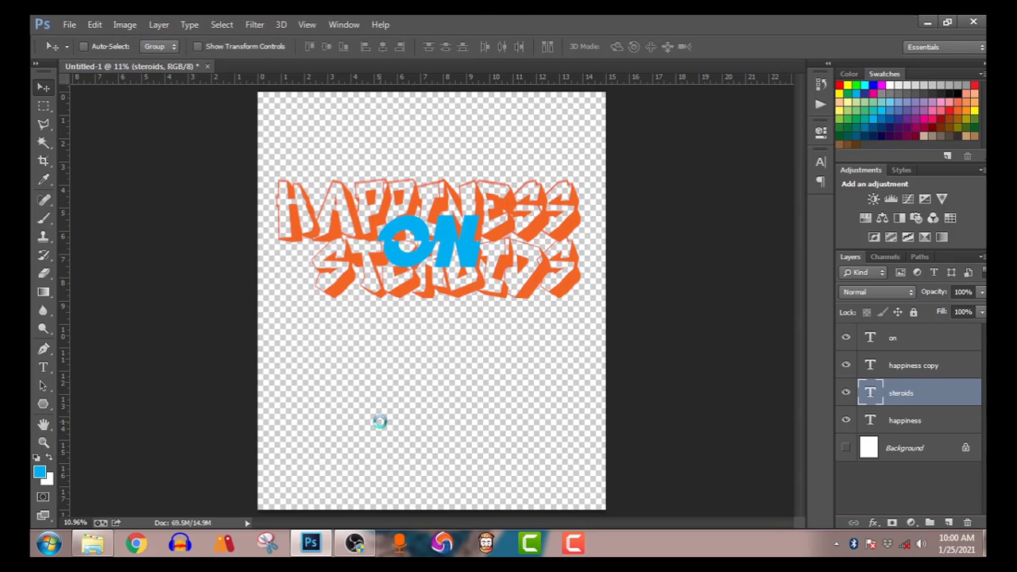
{"action": "left_click", "coordinate": [544, 179]}
Switch to Windows Explorer, view the HS Full mockup picture in the Pictures library, and close the viewer
{"action": "left_click", "coordinate": [91, 547]}
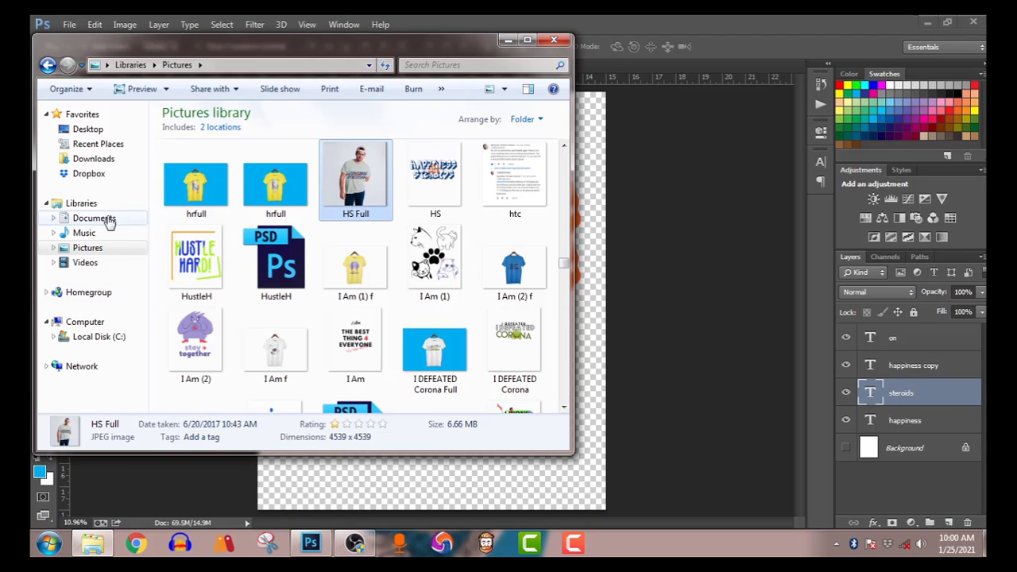
{"action": "double_click", "coordinate": [359, 183]}
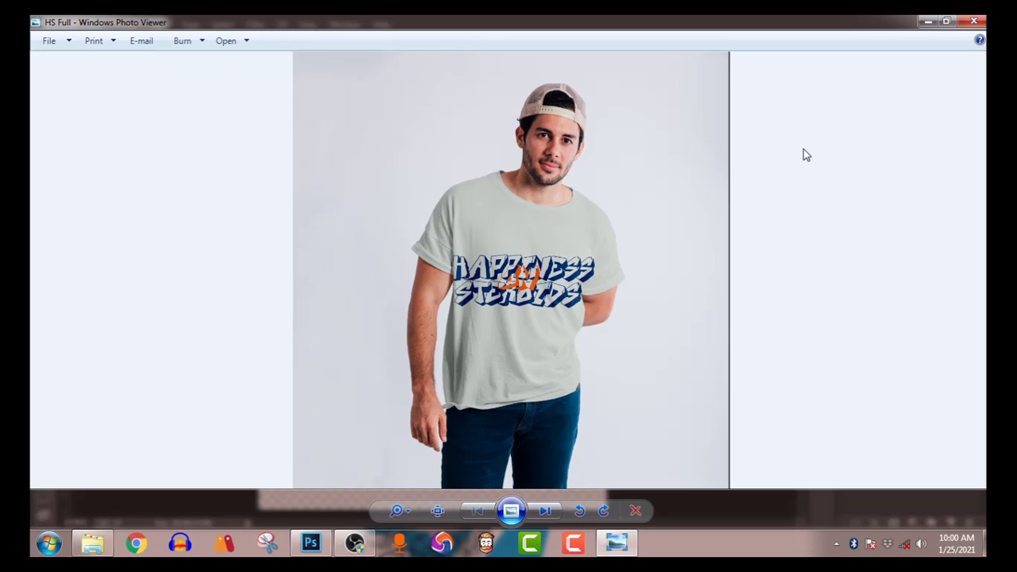
{"action": "left_click", "coordinate": [975, 22]}
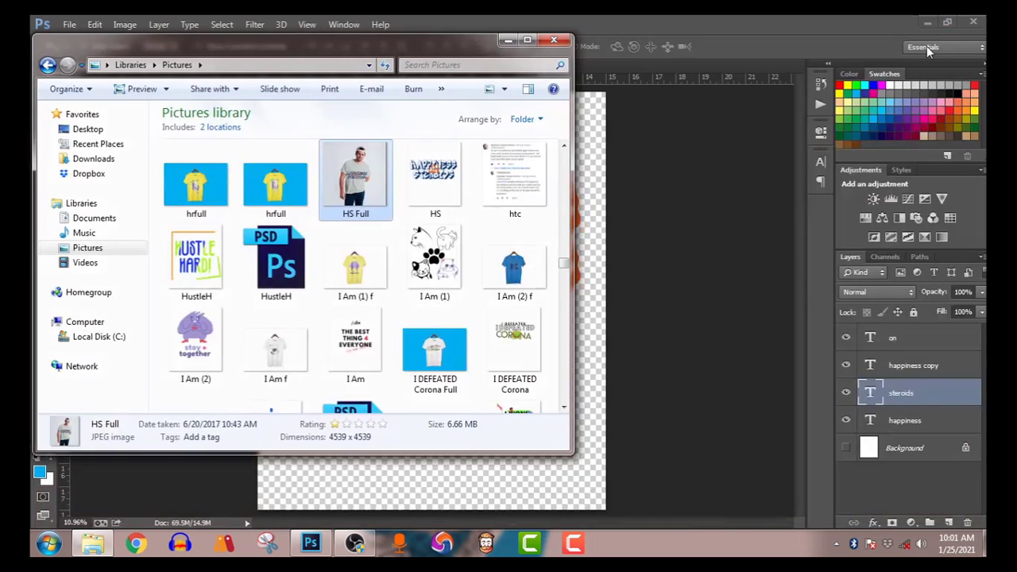
Open the Male Tshirt MockUp PSD from the MOckUps folder of the Pictures library in Photoshop
{"action": "left_click", "coordinate": [123, 251]}
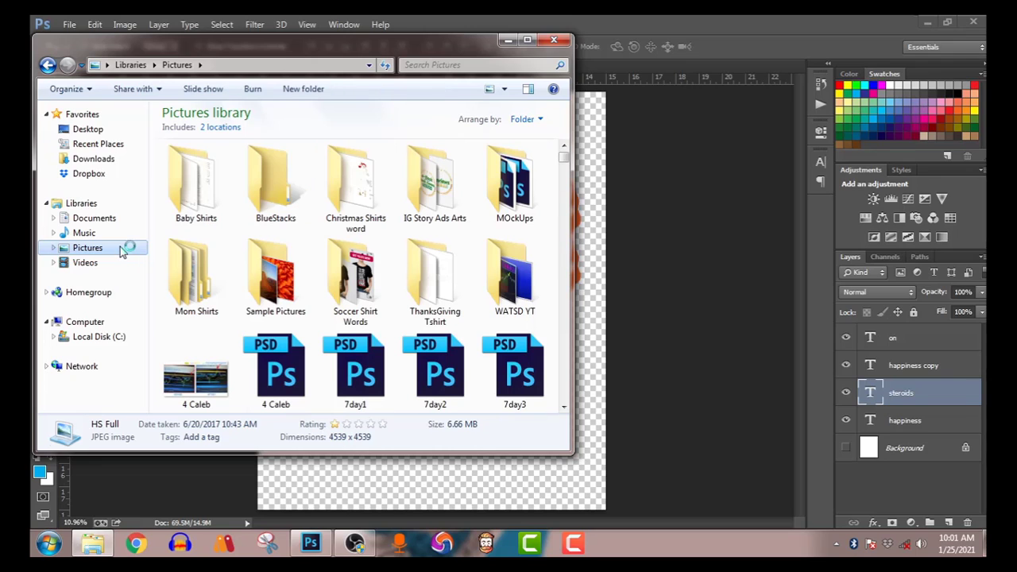
{"action": "double_click", "coordinate": [521, 194]}
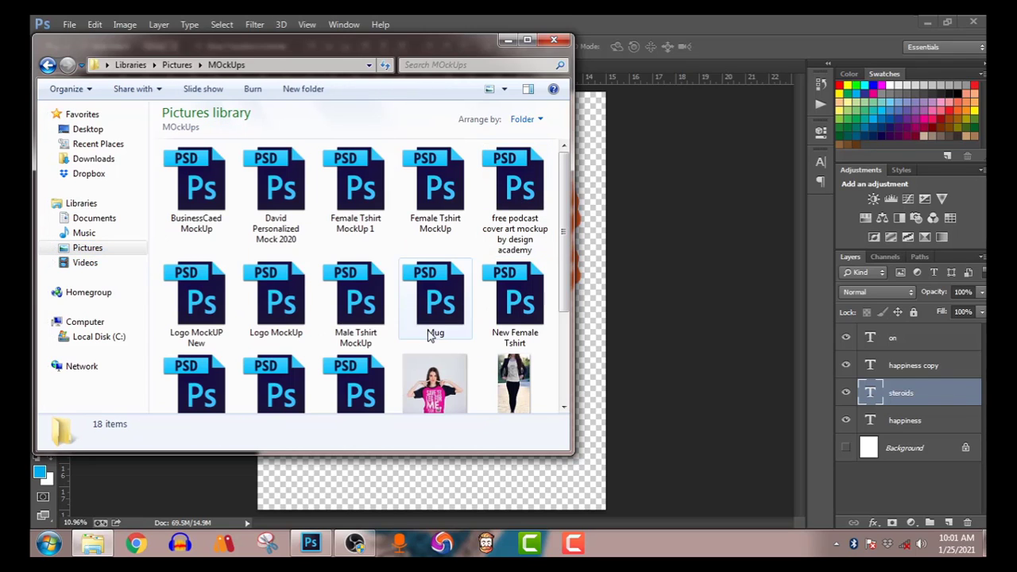
{"action": "left_click", "coordinate": [364, 313]}
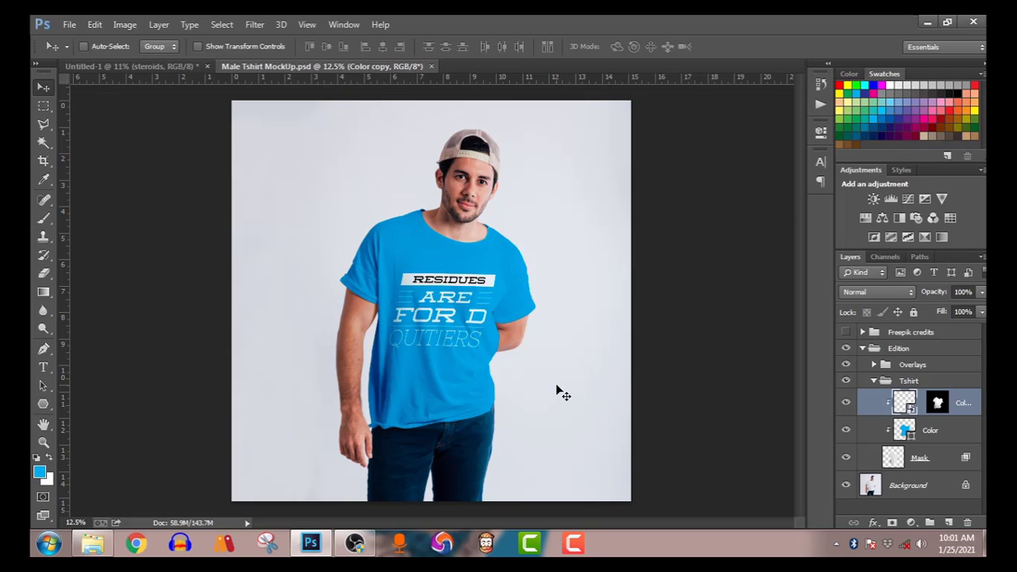
Open the contents of the mockup's Color copy smart object and delete the existing wordswag design layer
{"action": "double_click", "coordinate": [901, 402]}
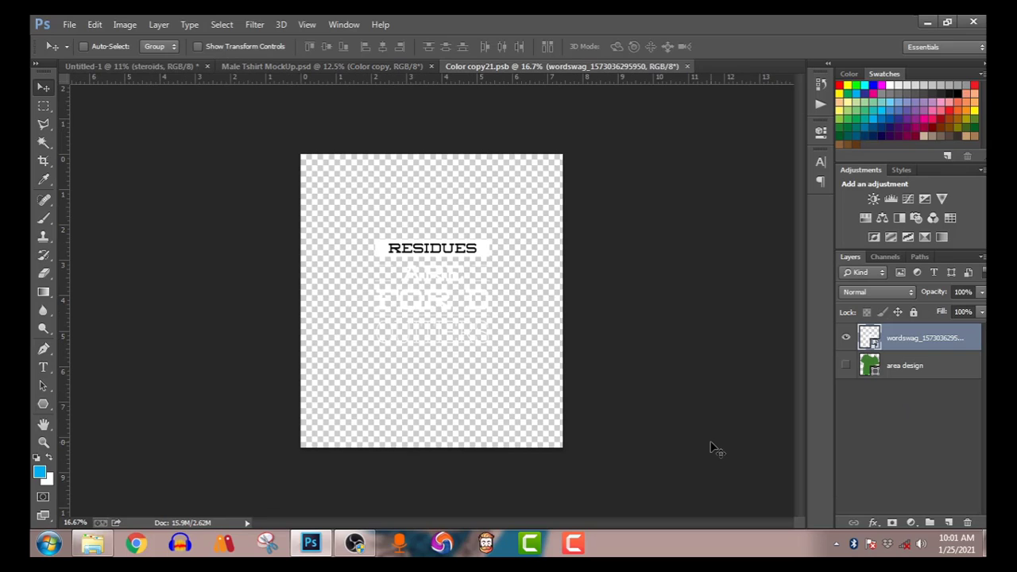
{"action": "key", "text": "Delete"}
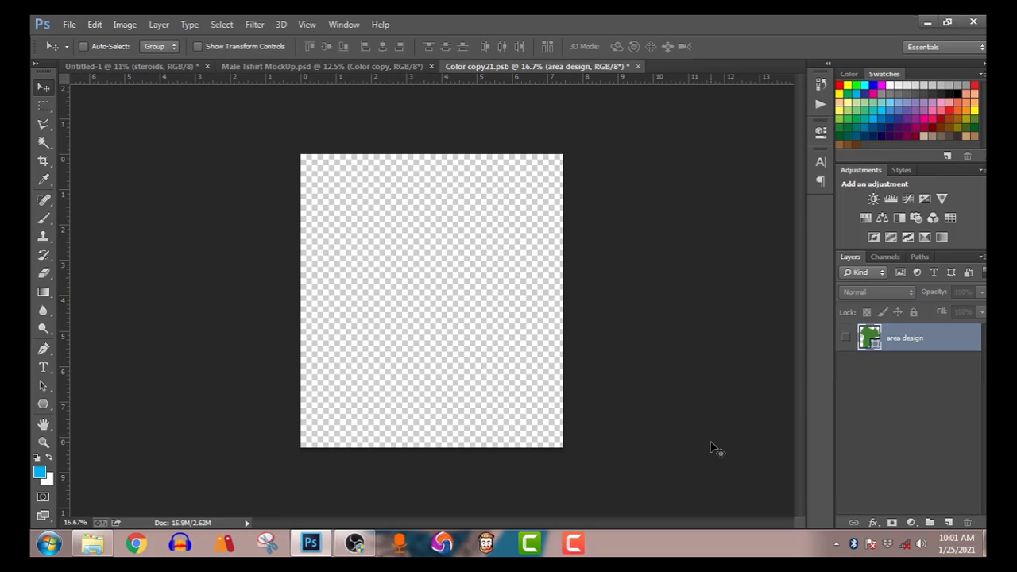
Place the hos PNG from the Pictures library in Windows Explorer into the open Color copy smart object document in Photoshop
{"action": "left_click", "coordinate": [92, 544]}
{"action": "left_click", "coordinate": [120, 248]}
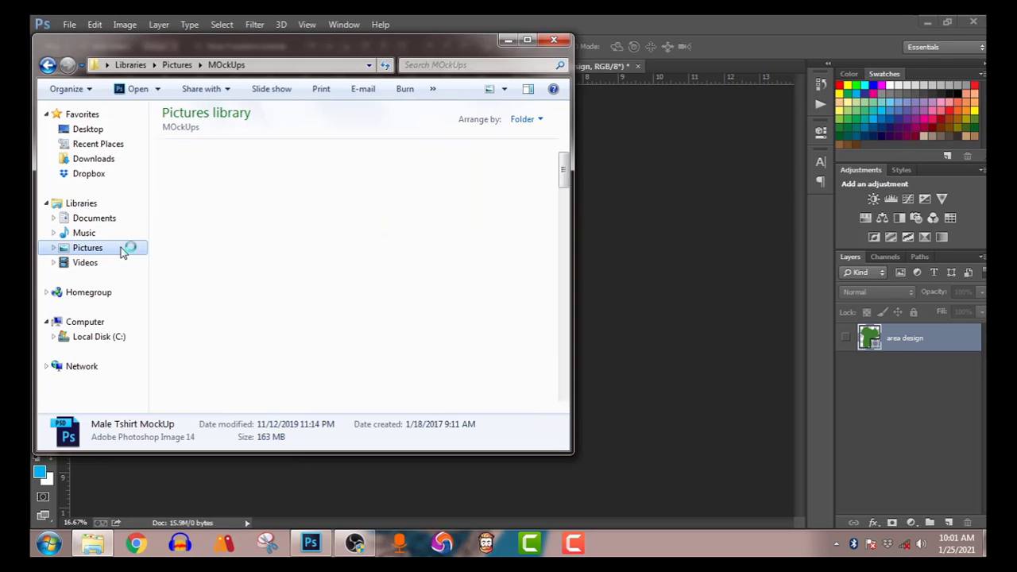
{"action": "left_click", "coordinate": [365, 288]}
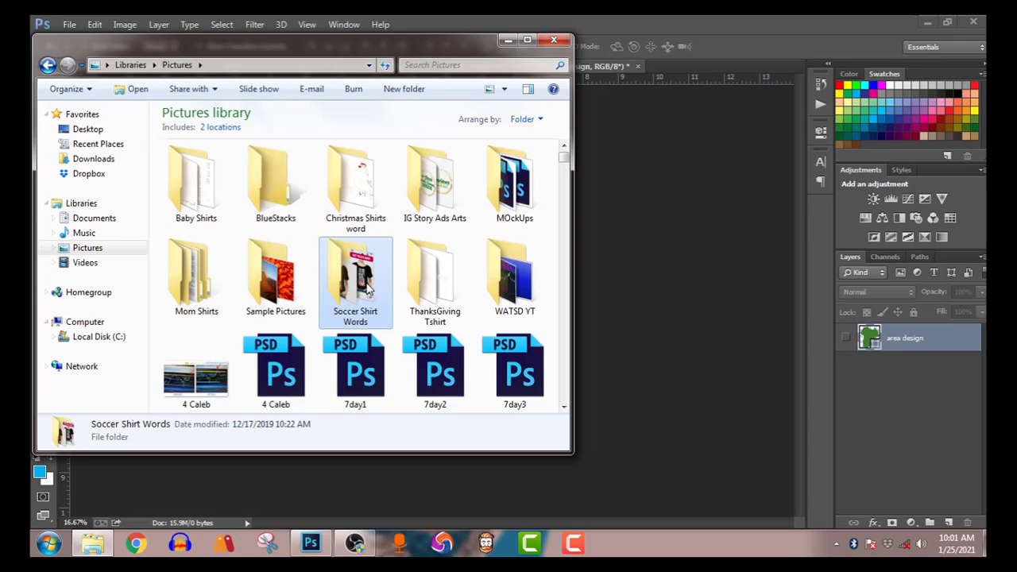
{"action": "scroll", "coordinate": [493, 200], "scroll_direction": "down", "scroll_amount": 3}
{"action": "left_click", "coordinate": [493, 200]}
{"action": "scroll", "coordinate": [492, 200], "scroll_direction": "down", "scroll_amount": 3}
{"action": "left_click", "coordinate": [492, 201]}
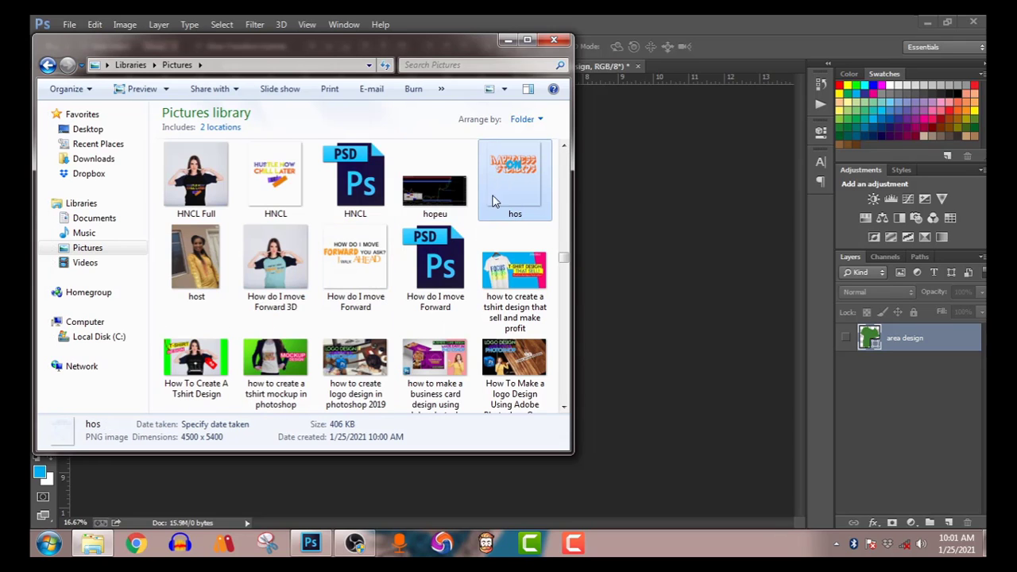
{"action": "left_click", "coordinate": [675, 240]}
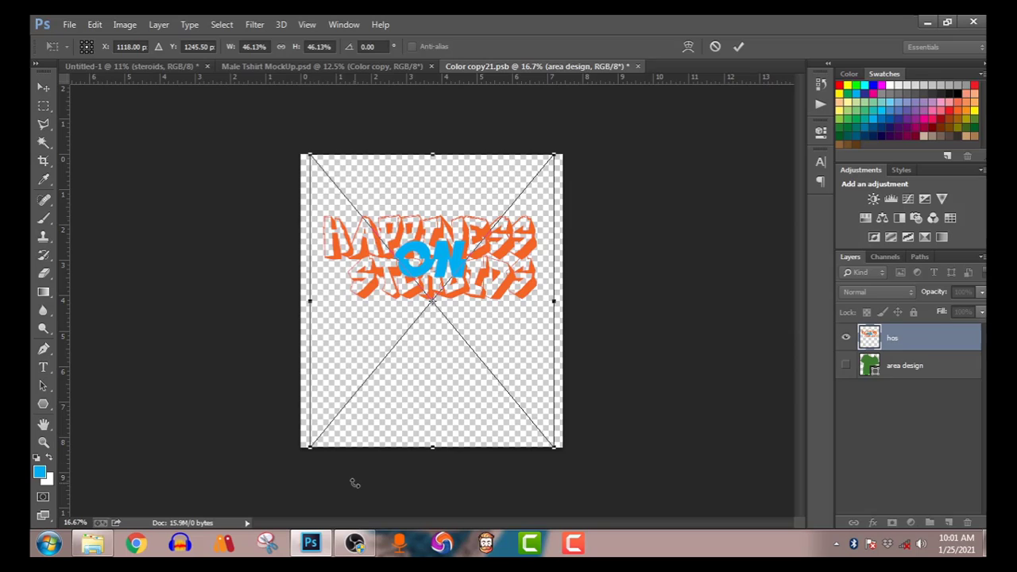
{"action": "left_click", "coordinate": [354, 544]}
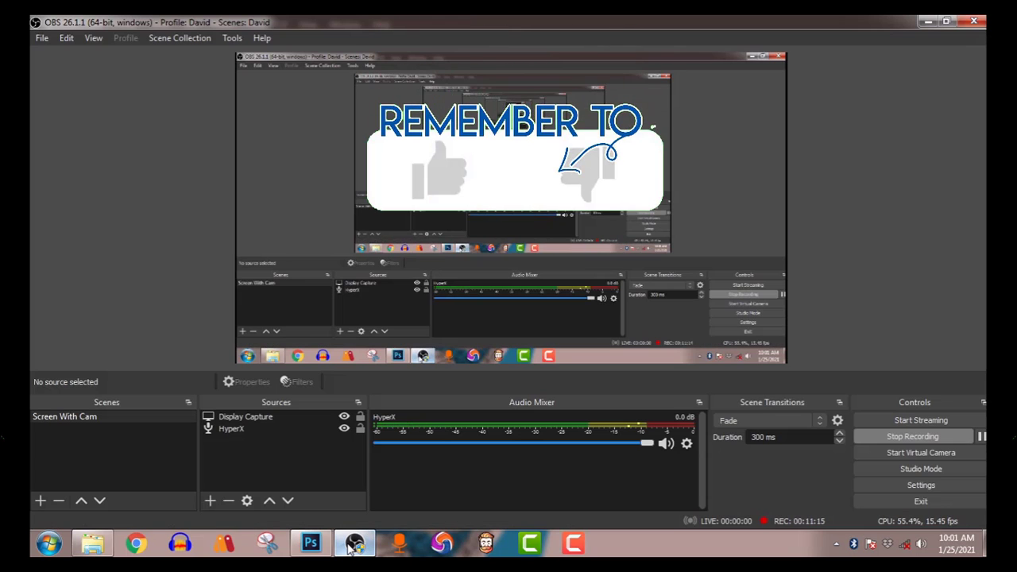
{"action": "left_click", "coordinate": [353, 545]}
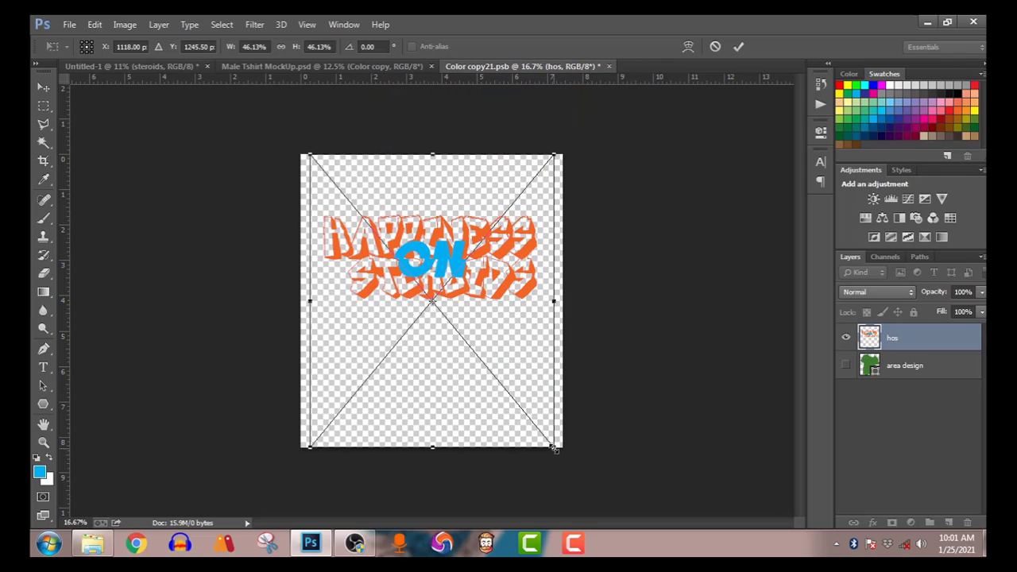
Scale the placed hos design to about 39.67% around its center, commit it, and move it slightly down
{"action": "left_click_drag", "start_coordinate": [554, 449], "coordinate": [539, 428]}
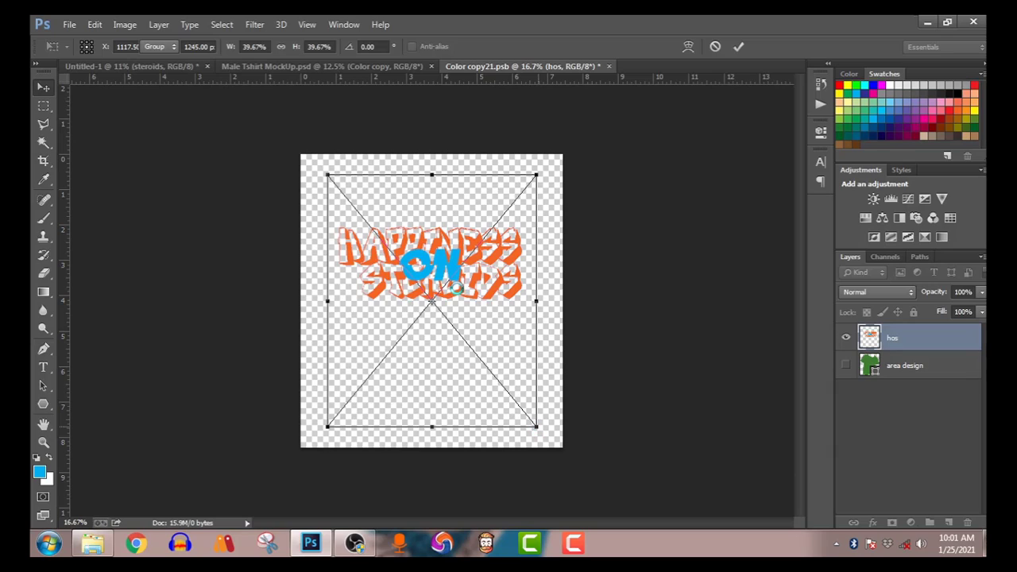
{"action": "key", "text": "Return"}
{"action": "left_click_drag", "start_coordinate": [455, 231], "coordinate": [459, 251]}
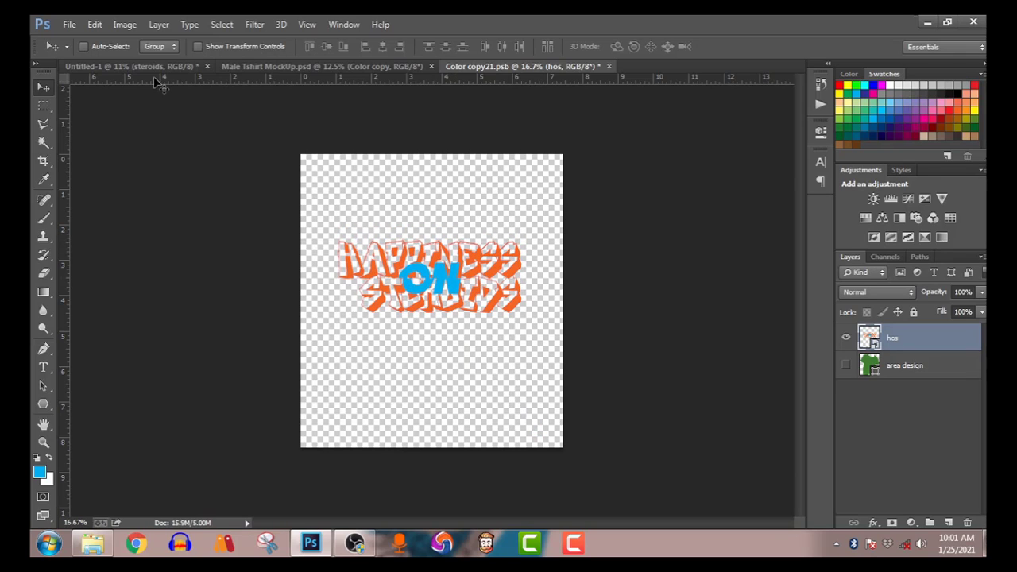
Save the smart object contents and switch to the Male Tshirt MockUp document to check the design on the shirt
{"action": "left_click", "coordinate": [69, 24]}
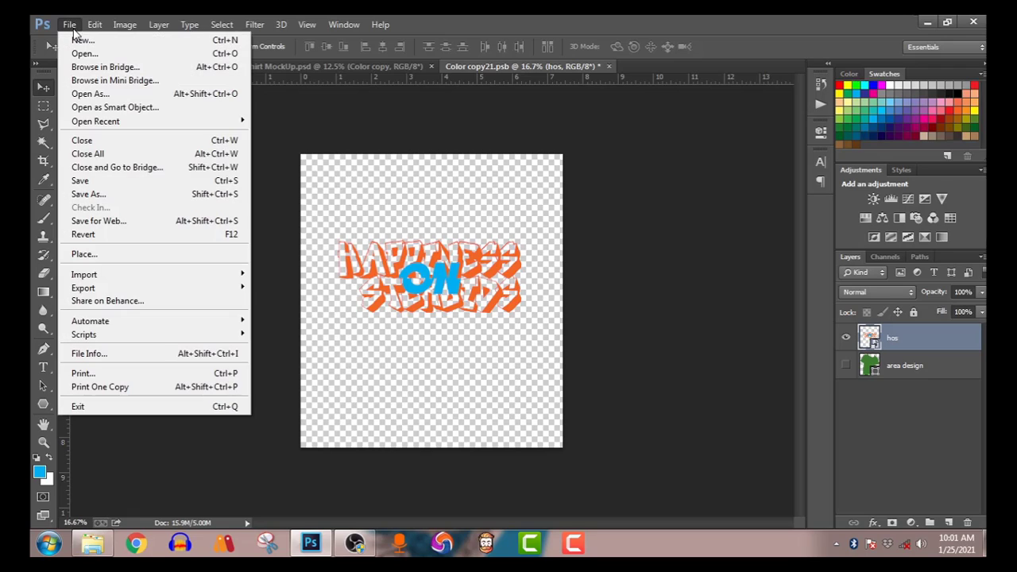
{"action": "left_click", "coordinate": [86, 181]}
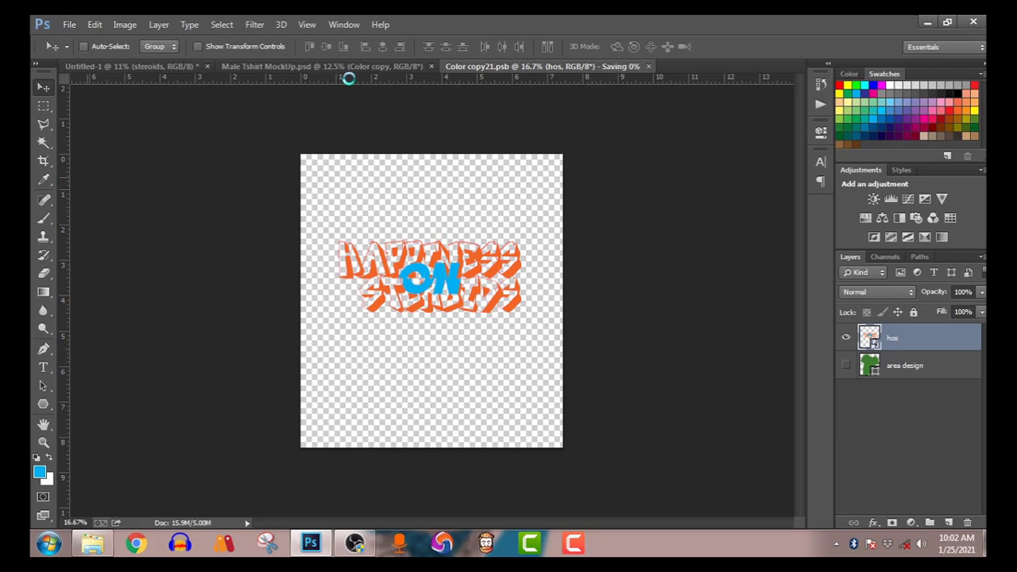
{"action": "left_click", "coordinate": [350, 68]}
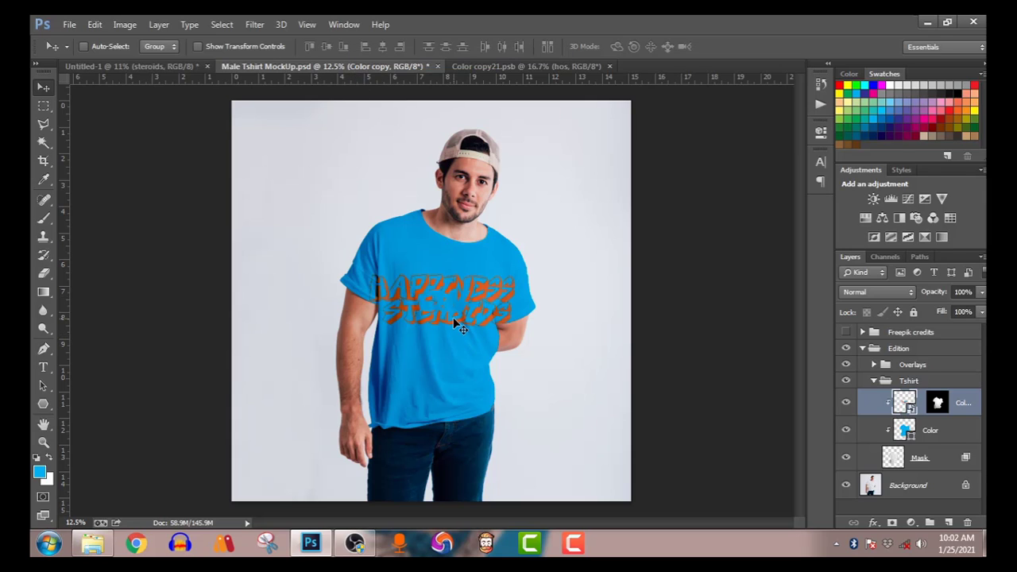
Return to the smart object document, scale the hos design down to about 33.22%, and move it slightly lower
{"action": "left_click", "coordinate": [552, 67]}
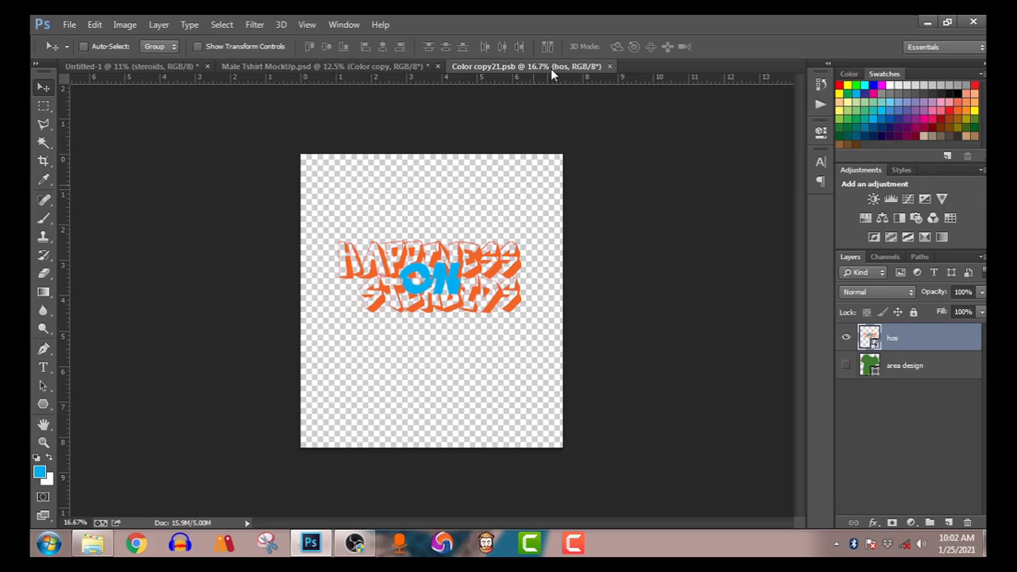
{"action": "key", "text": "ctrl+t"}
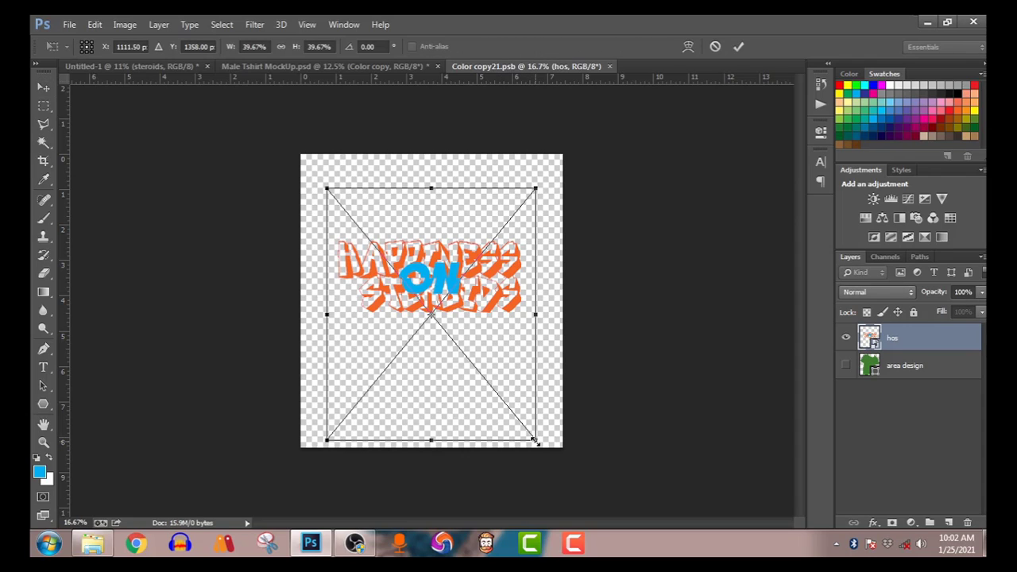
{"action": "left_click_drag", "start_coordinate": [535, 440], "coordinate": [518, 420]}
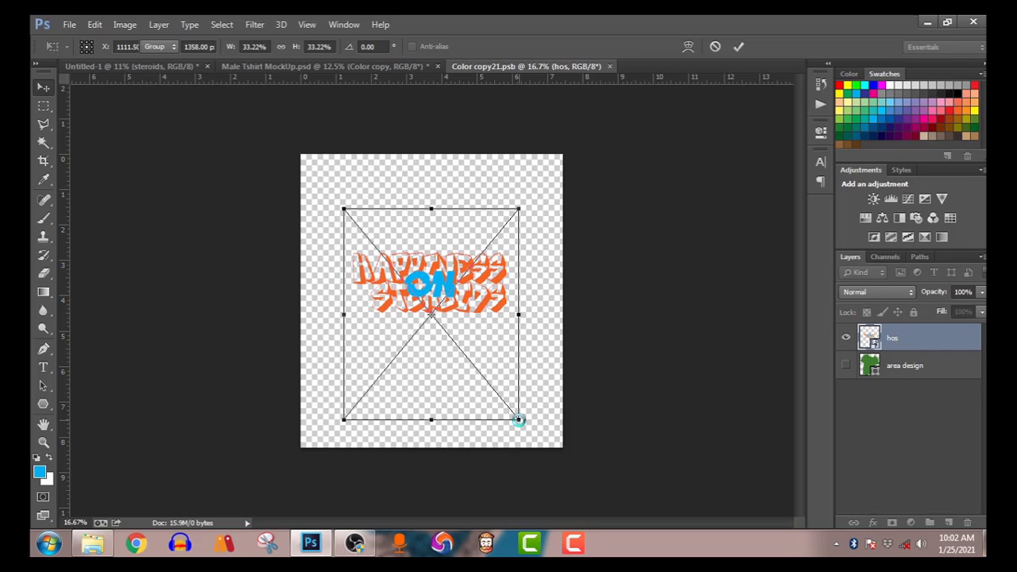
{"action": "key", "text": "Return"}
{"action": "left_click_drag", "start_coordinate": [442, 297], "coordinate": [444, 308]}
Save the resized design in the smart object and go back to the Male Tshirt MockUp document
{"action": "left_click", "coordinate": [69, 24]}
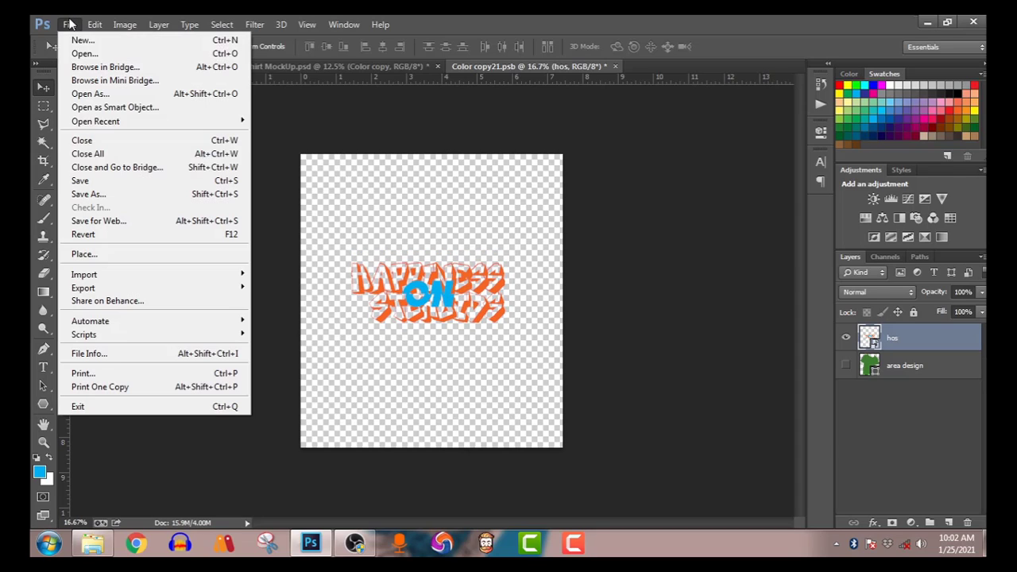
{"action": "left_click", "coordinate": [79, 180]}
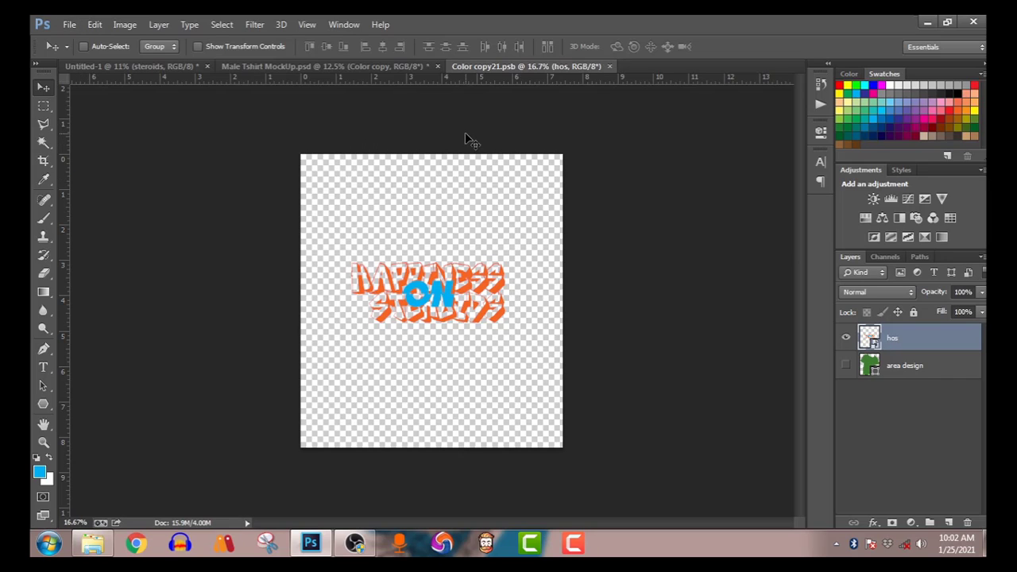
{"action": "left_click", "coordinate": [391, 70]}
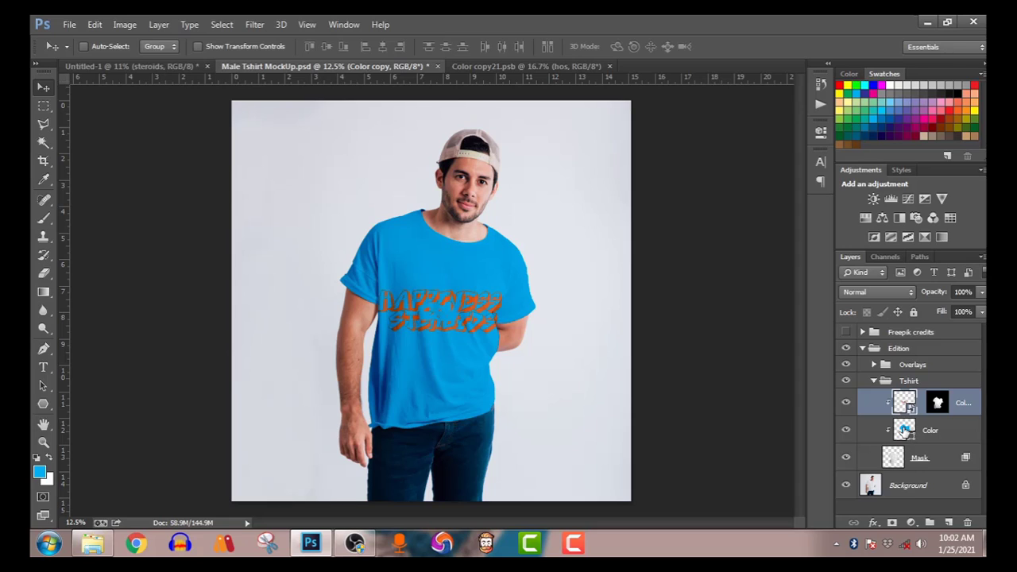
Change the shirt's Color fill layer to light gray c4c8ca
{"action": "double_click", "coordinate": [903, 429]}
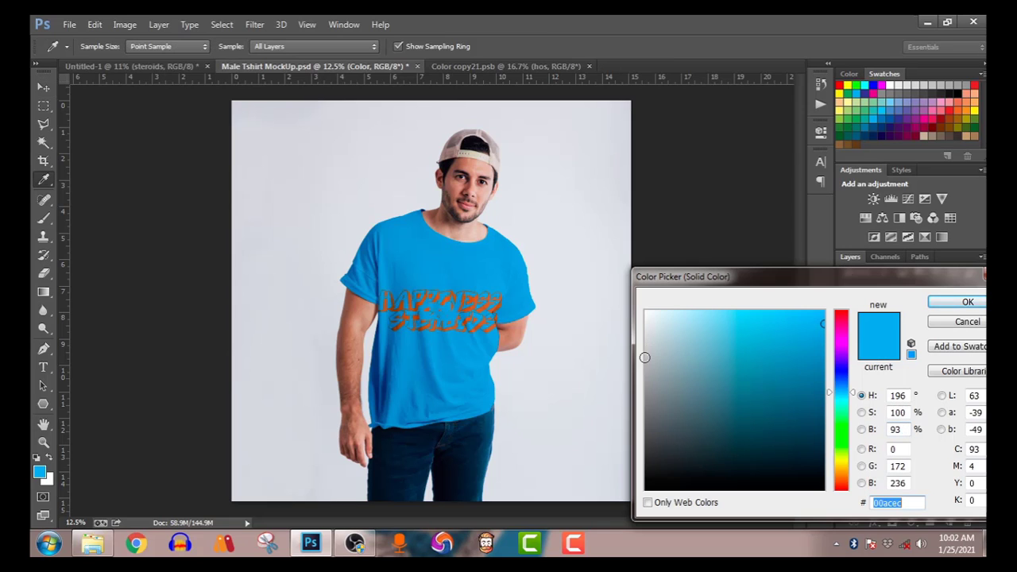
{"action": "left_click", "coordinate": [649, 347]}
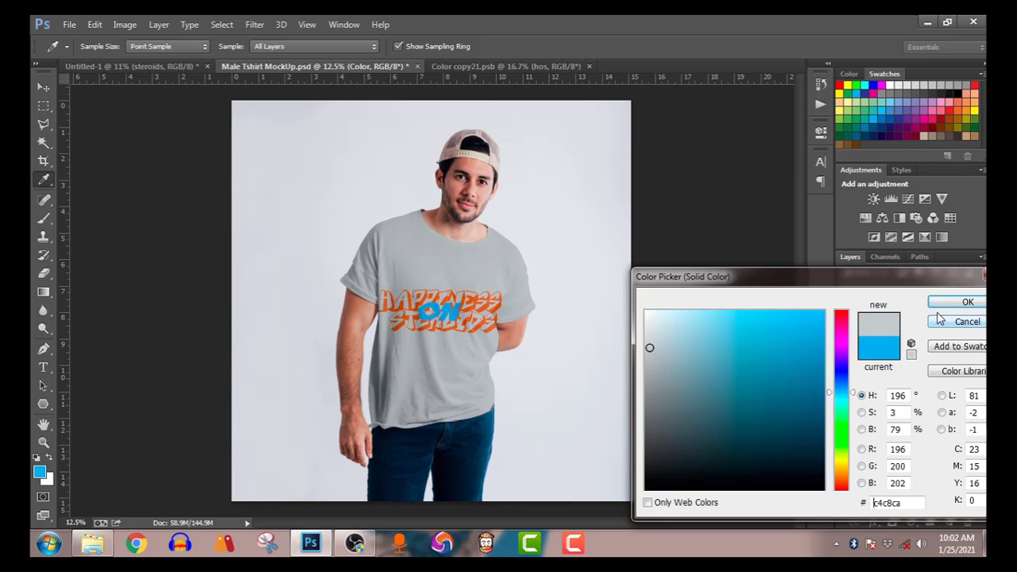
{"action": "left_click", "coordinate": [963, 301]}
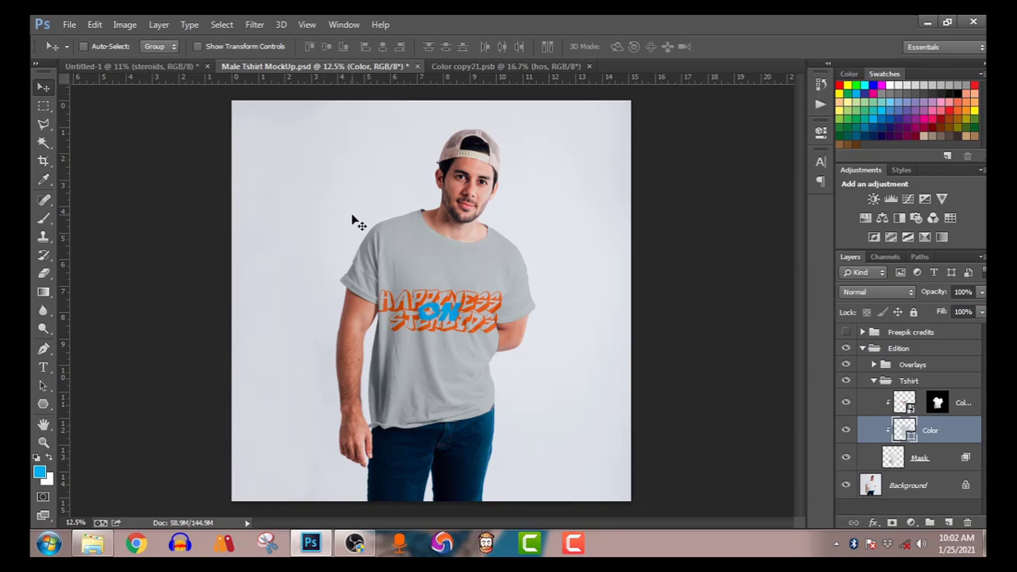
Start saving the mockup under a new name in the Pictures library, with "hon full" as the file name
{"action": "left_click", "coordinate": [68, 29]}
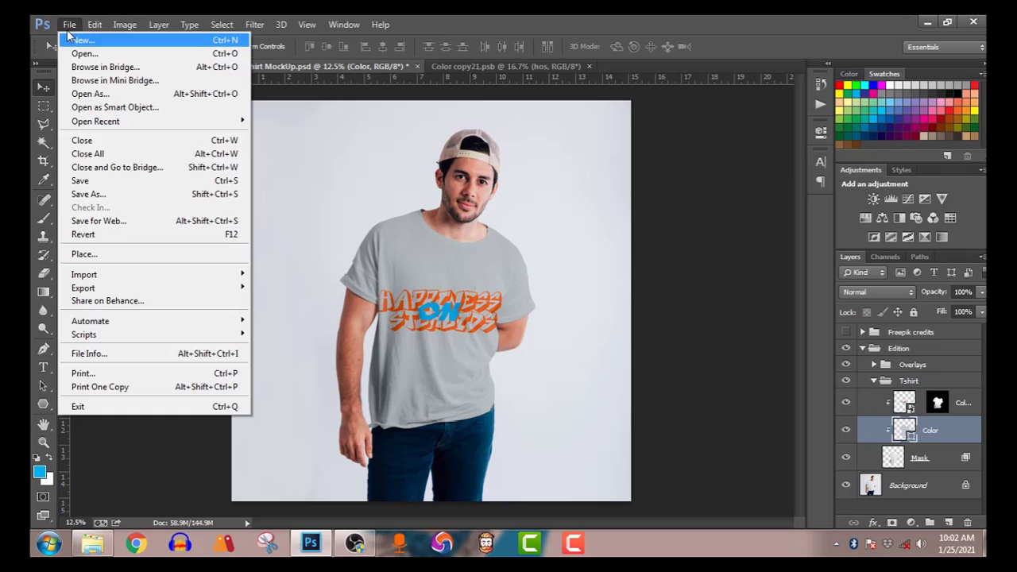
{"action": "left_click", "coordinate": [92, 195]}
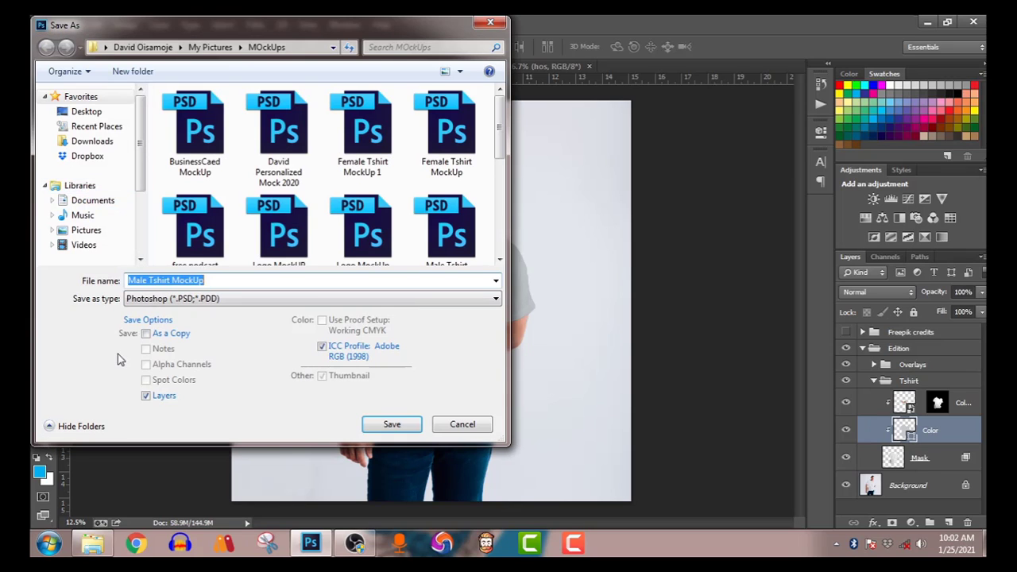
{"action": "left_click", "coordinate": [99, 232]}
{"action": "left_click", "coordinate": [190, 281]}
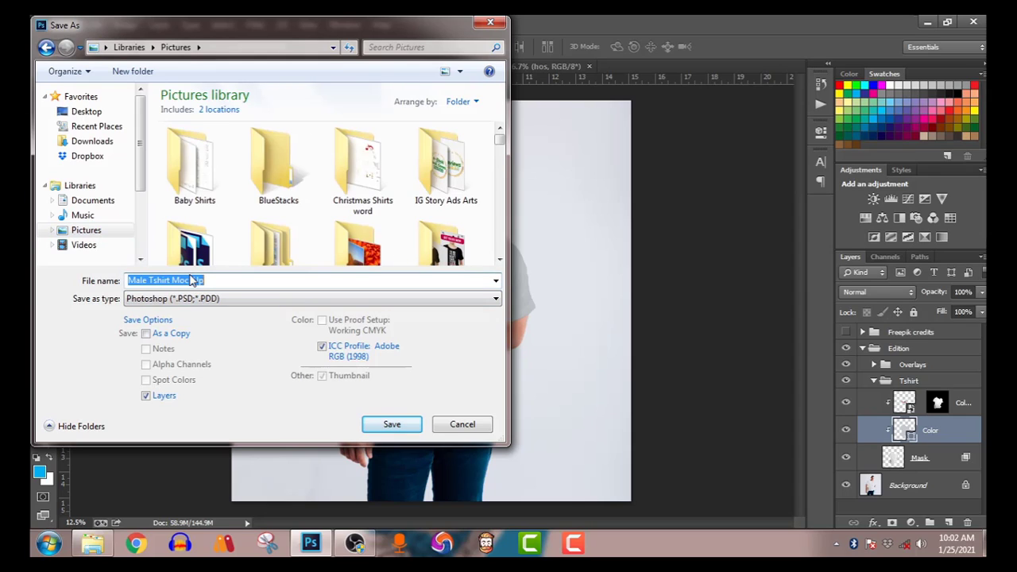
{"action": "type", "text": "hon"}
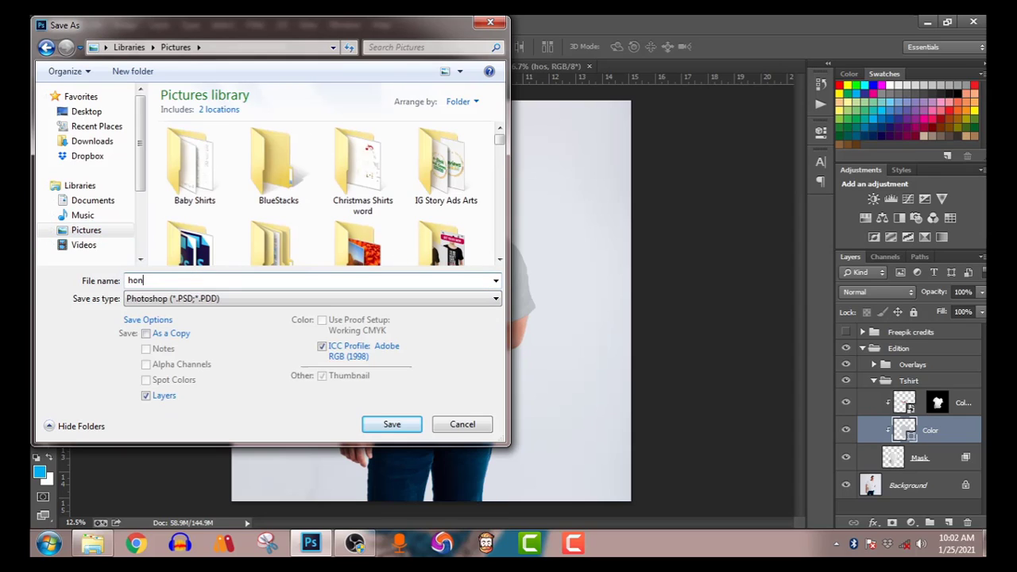
{"action": "type", "text": " fi"}
{"action": "type", "text": "ull"}
Set the file type to JPEG and save it at quality 12 (Maximum) with the Baseline Optimized format
{"action": "left_click", "coordinate": [193, 299]}
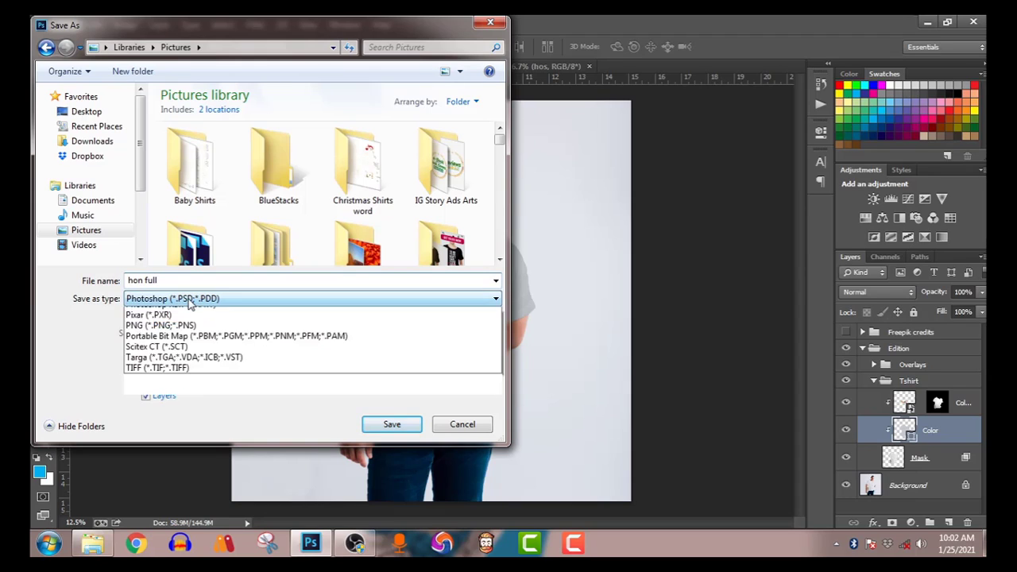
{"action": "left_click", "coordinate": [171, 410]}
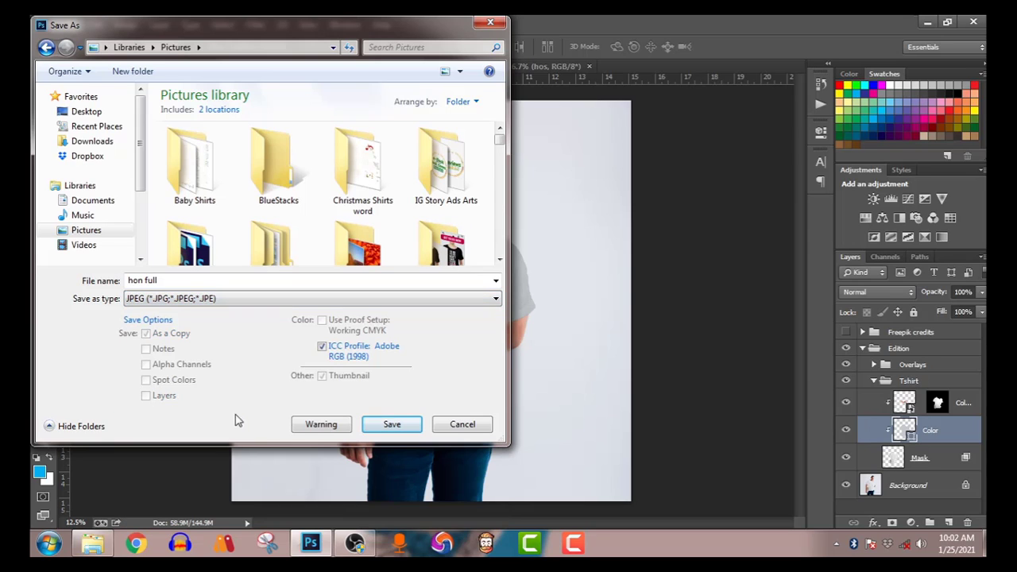
{"action": "left_click", "coordinate": [392, 425]}
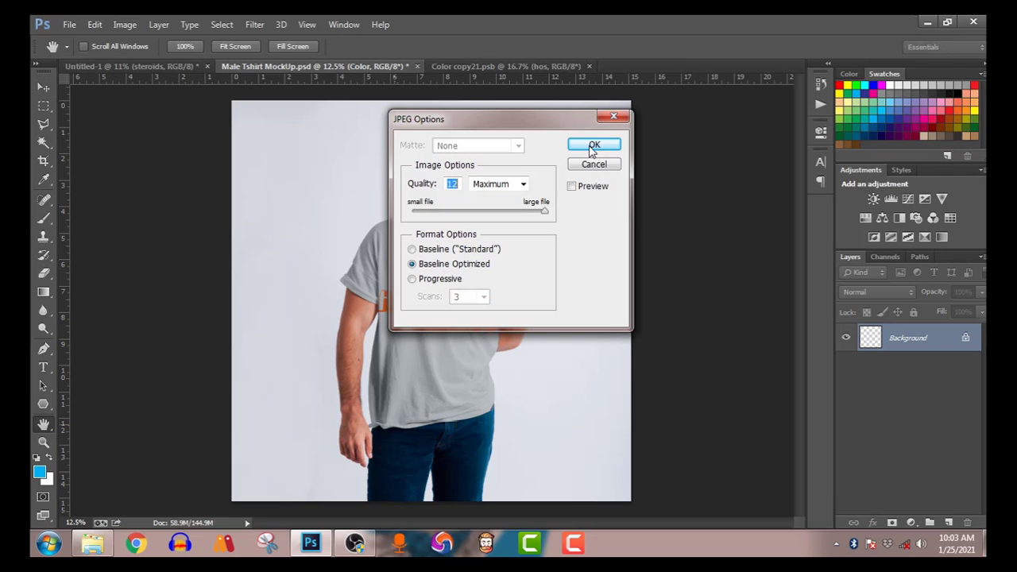
{"action": "left_click", "coordinate": [592, 147]}
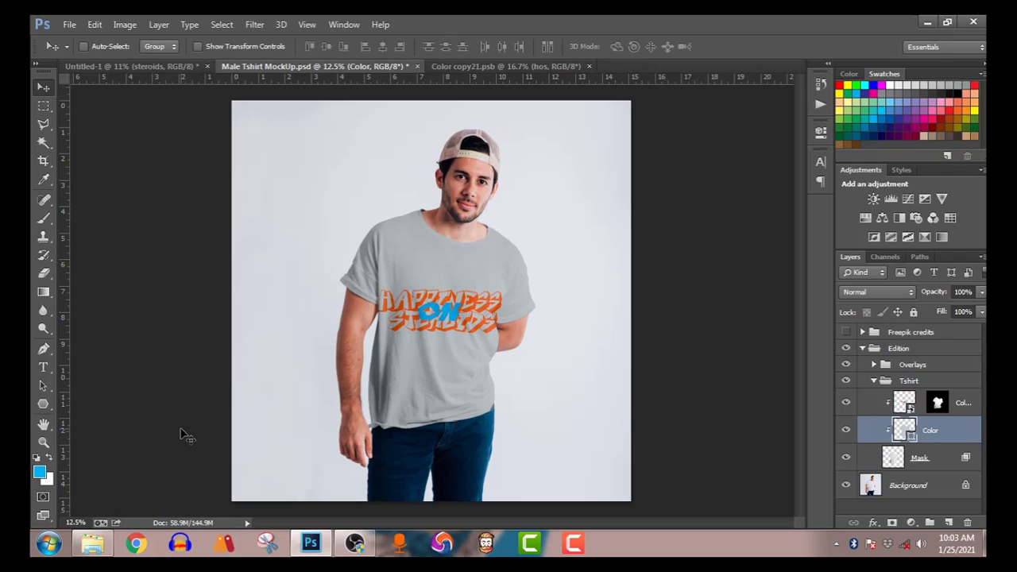
Switch to Windows Explorer and open the hon full picture from the Pictures library for viewing
{"action": "left_click", "coordinate": [91, 547]}
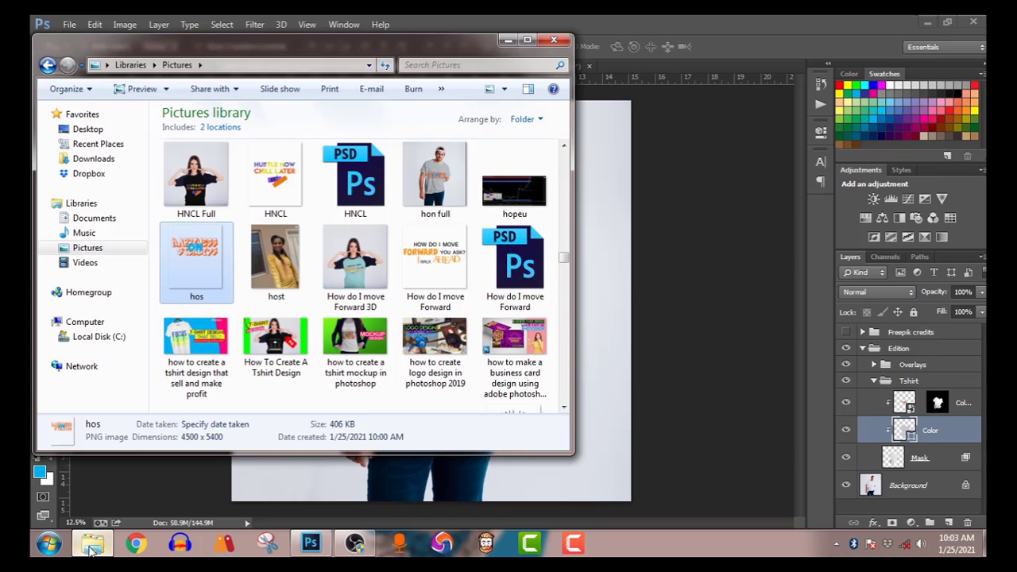
{"action": "left_click", "coordinate": [420, 189]}
{"action": "double_click", "coordinate": [417, 191]}
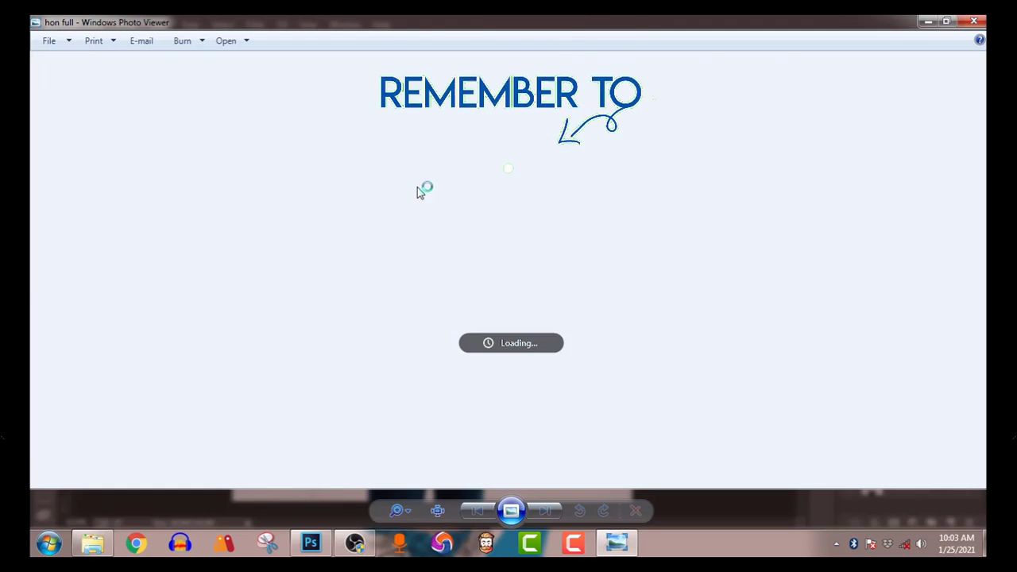